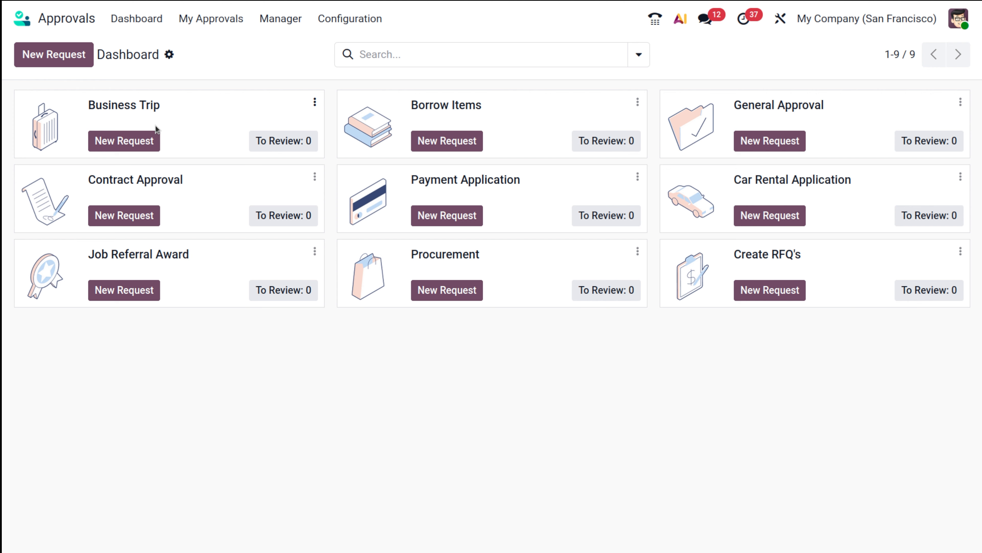
Step: Begin a blank approval request using New Request on the Approvals dashboard
left_click(76, 51)
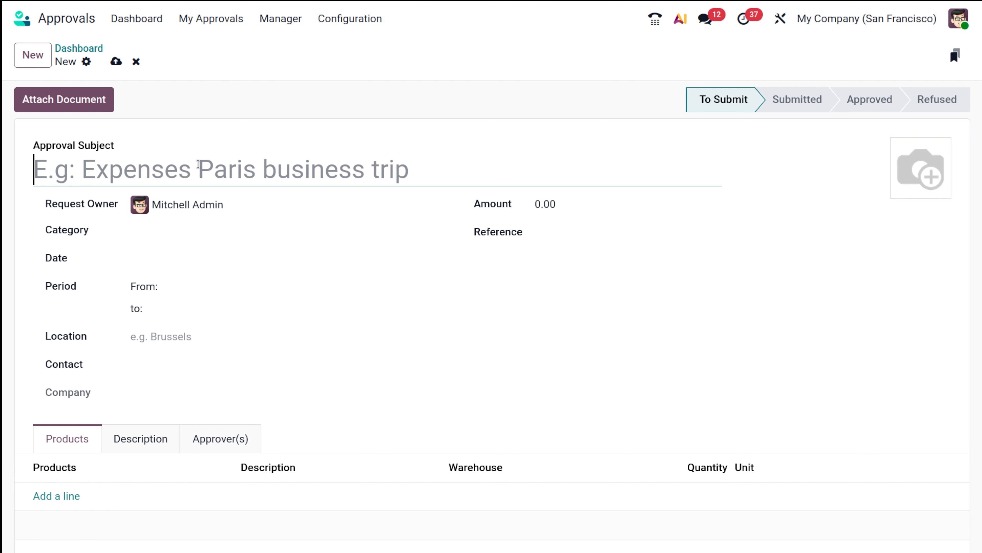
Step: Enter 'Business trip' as the approval subject and bring up the category choices
type("Bu")
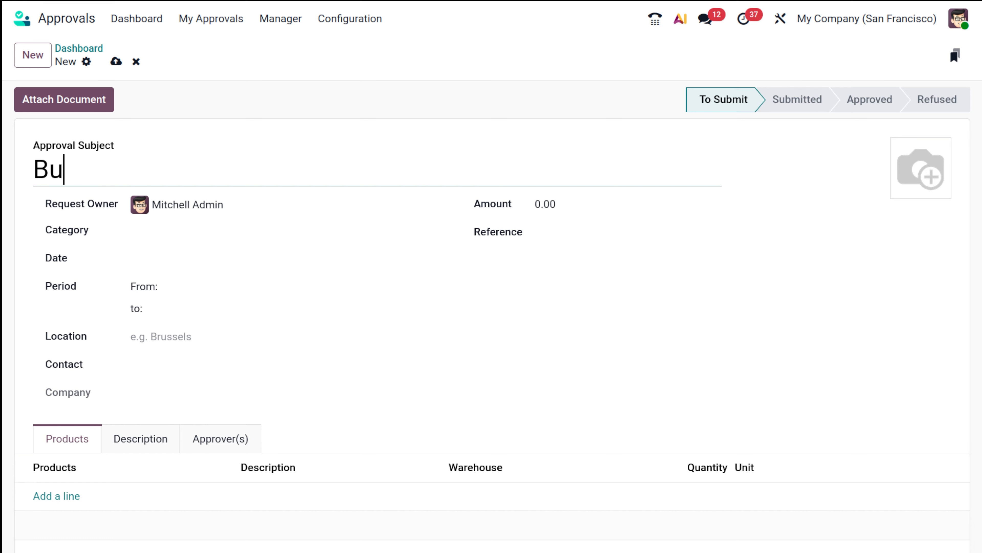
type("siness trip")
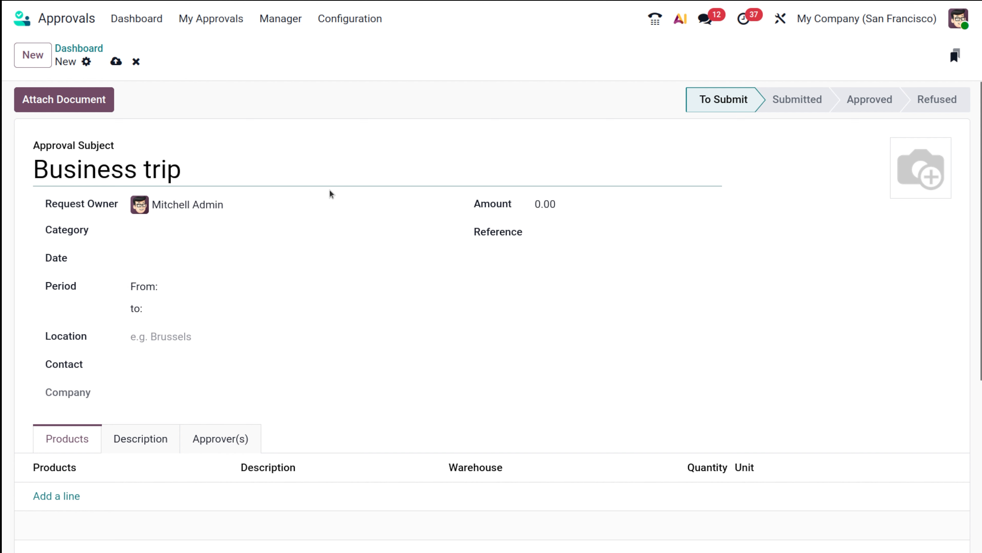
left_click(160, 234)
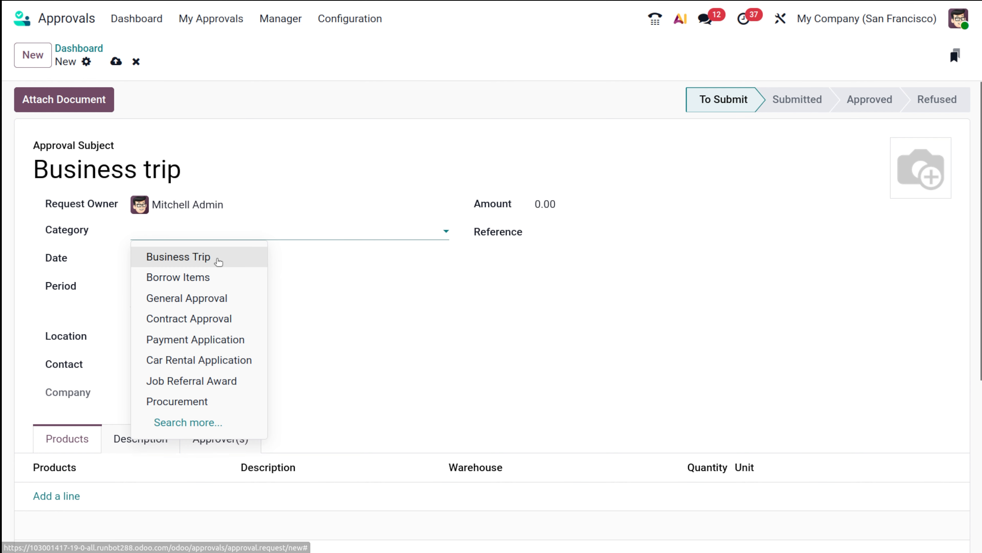
Step: Set the category to Business Trip and the start date to Mar 8, 4:00 PM
left_click(219, 262)
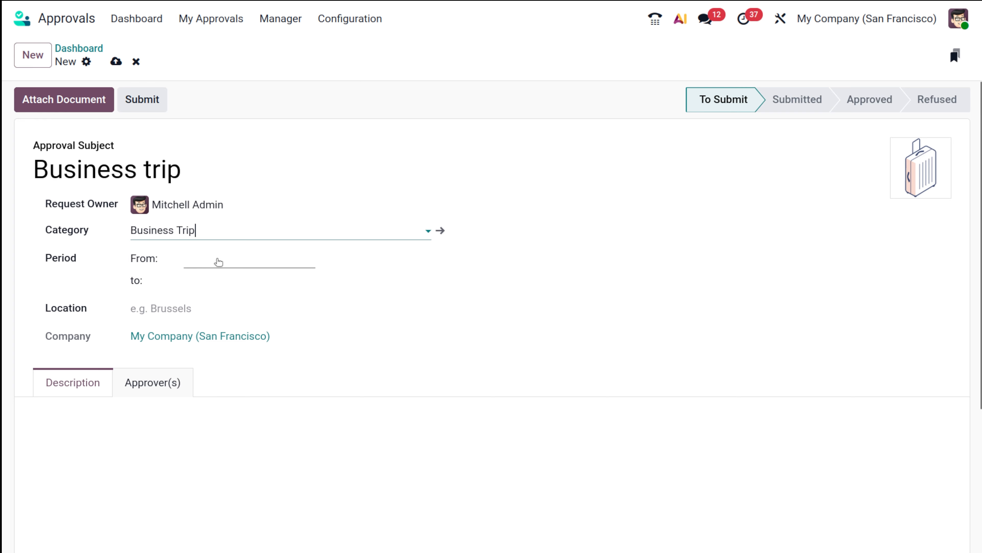
left_click(219, 262)
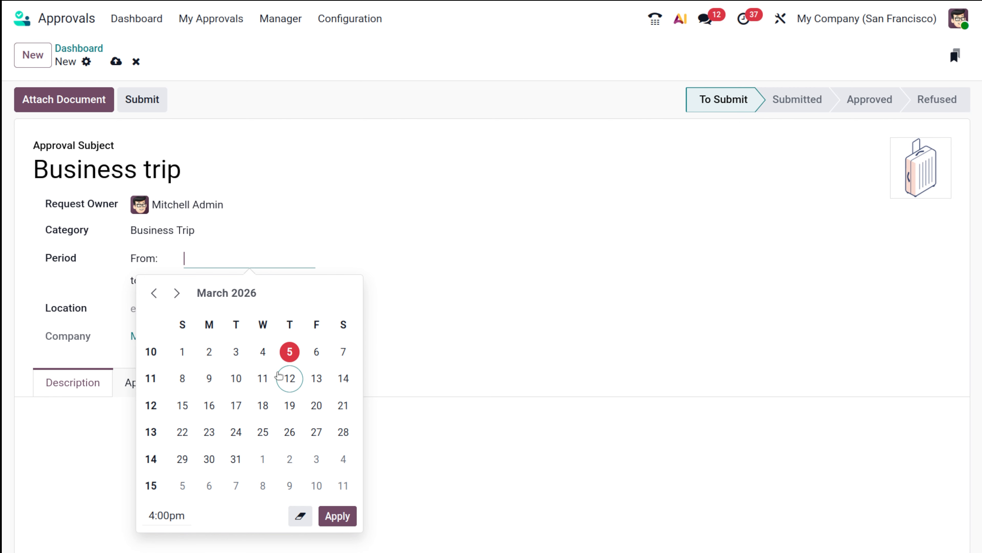
left_click(183, 379)
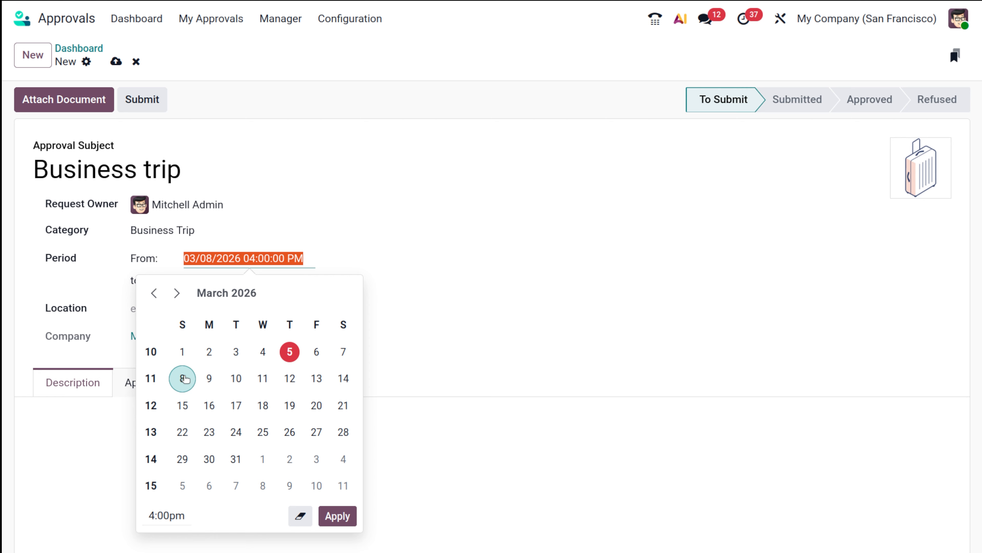
left_click(254, 381)
left_click(338, 516)
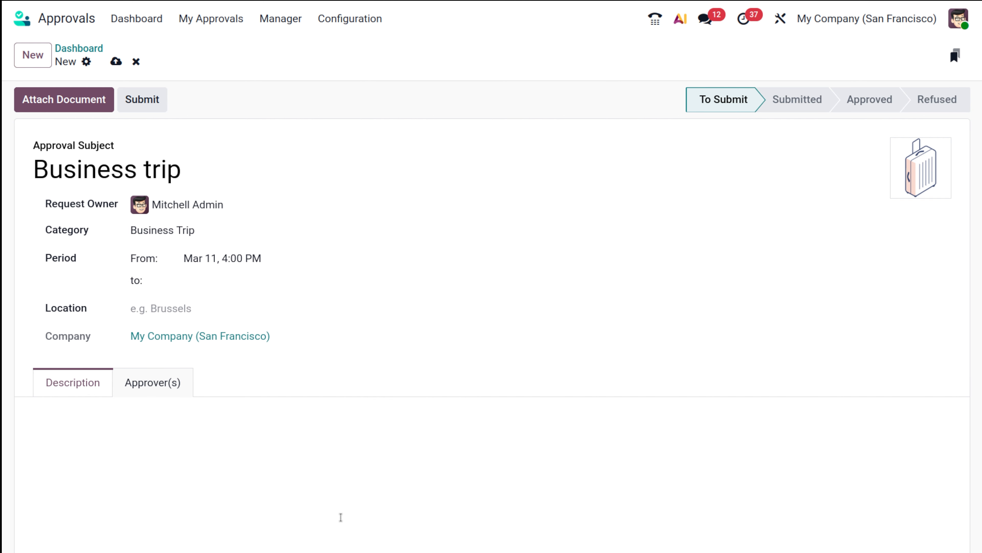
left_click(228, 259)
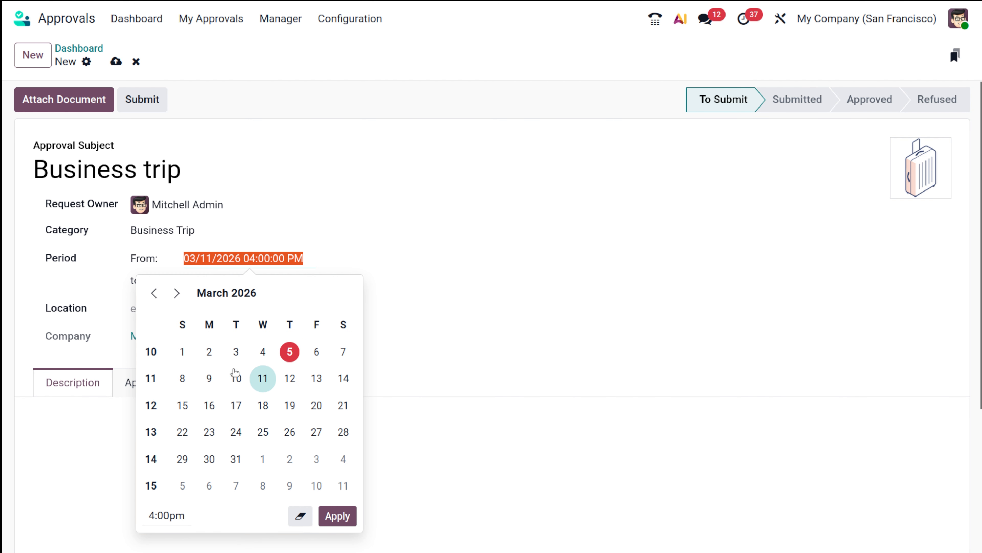
left_click(183, 378)
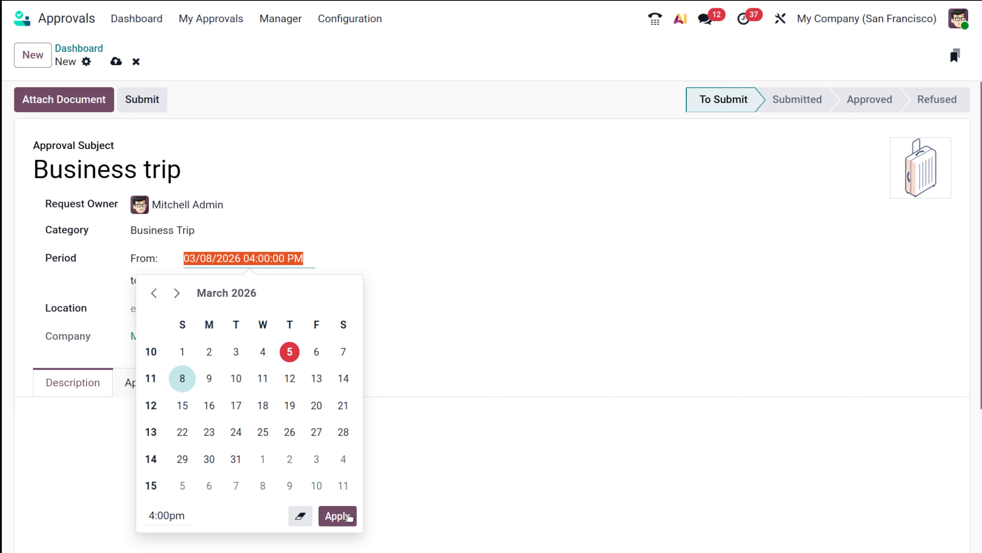
left_click(337, 516)
Step: Set the end date to Mar 11, 4:00 PM and the location to Paris
left_click(208, 284)
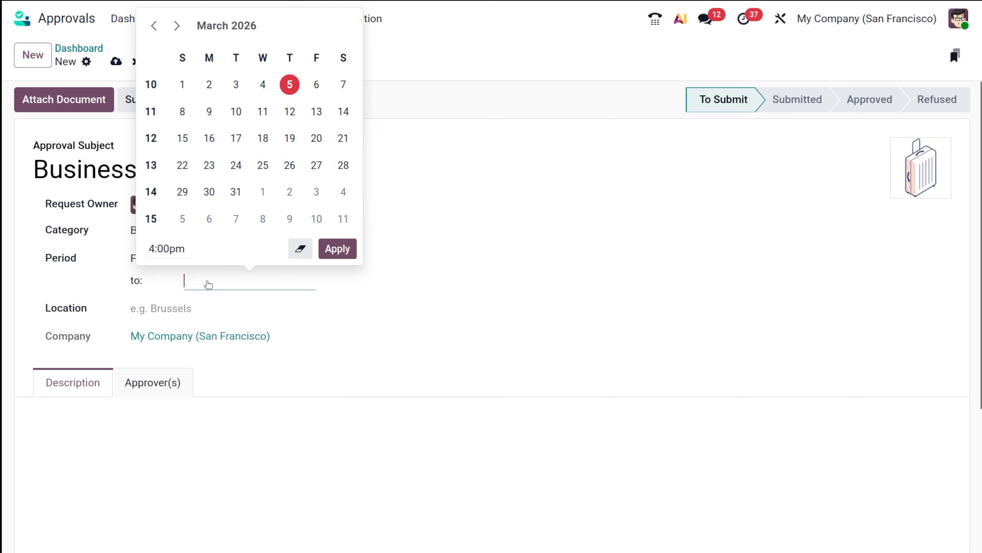
left_click(263, 111)
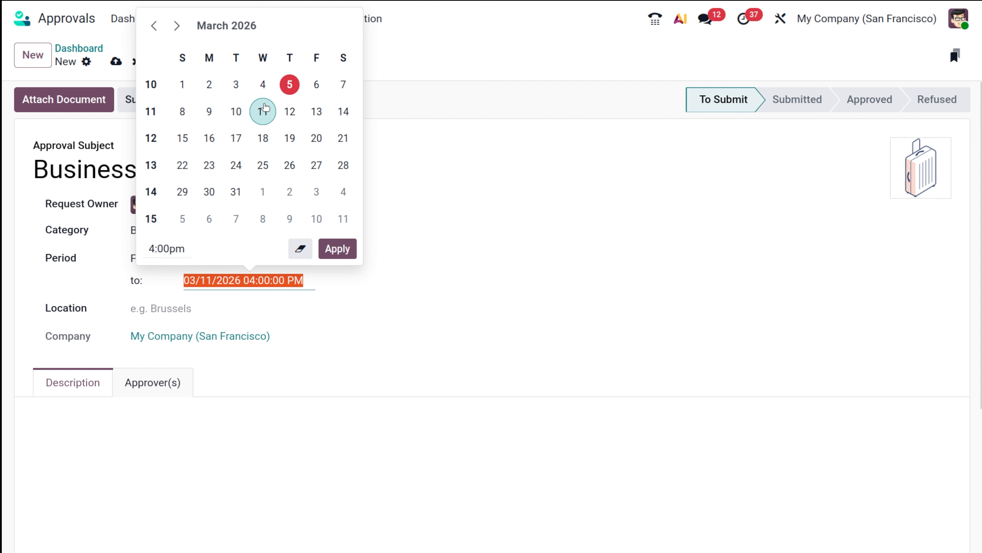
left_click(343, 243)
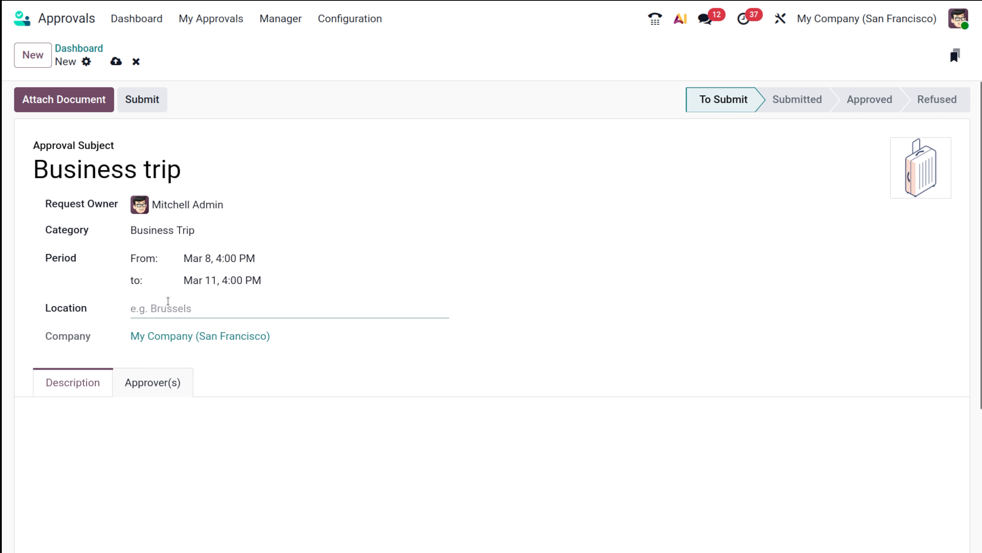
type("Paris")
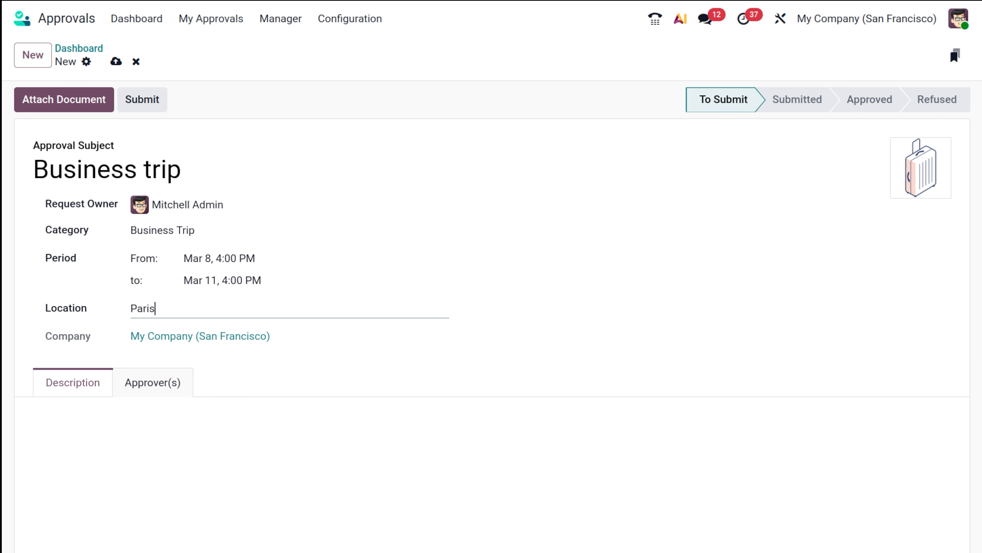
Step: Remove the default approver and make the other user the request's only approver
left_click(269, 411)
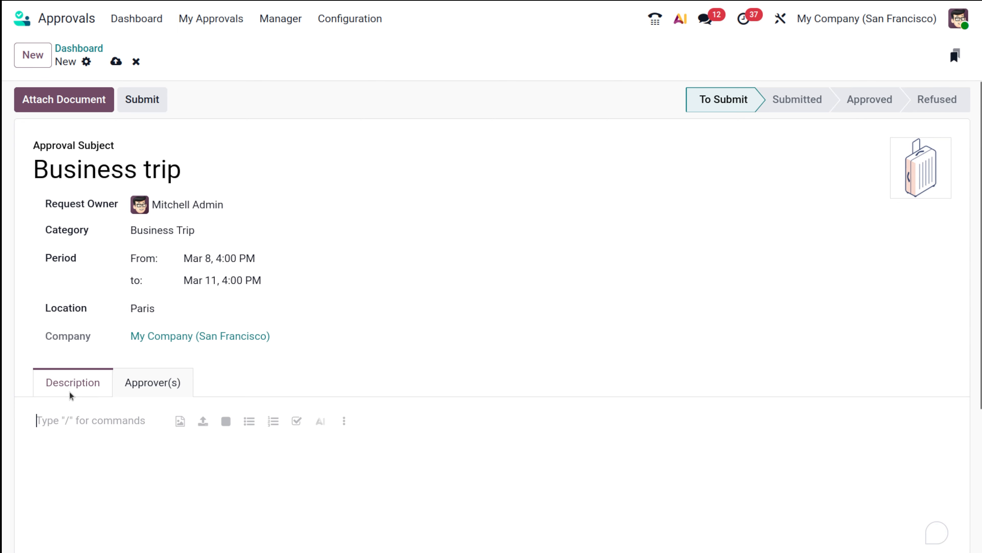
left_click(143, 394)
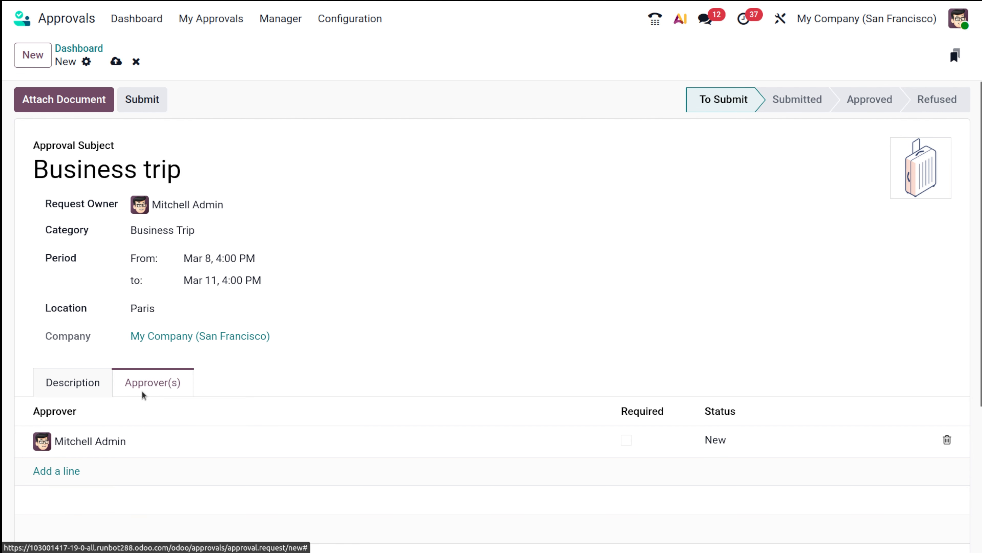
scroll(279, 382, "down", 4)
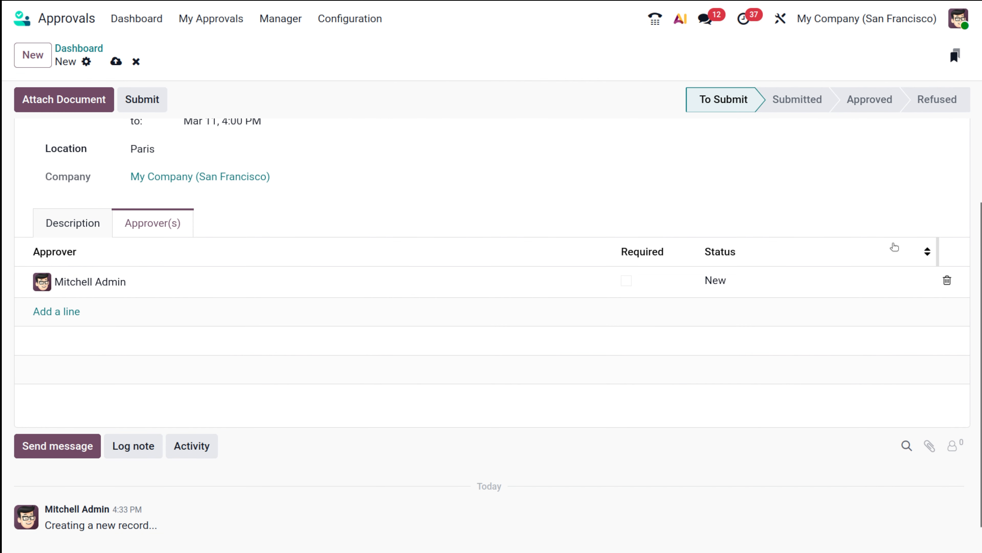
left_click(947, 282)
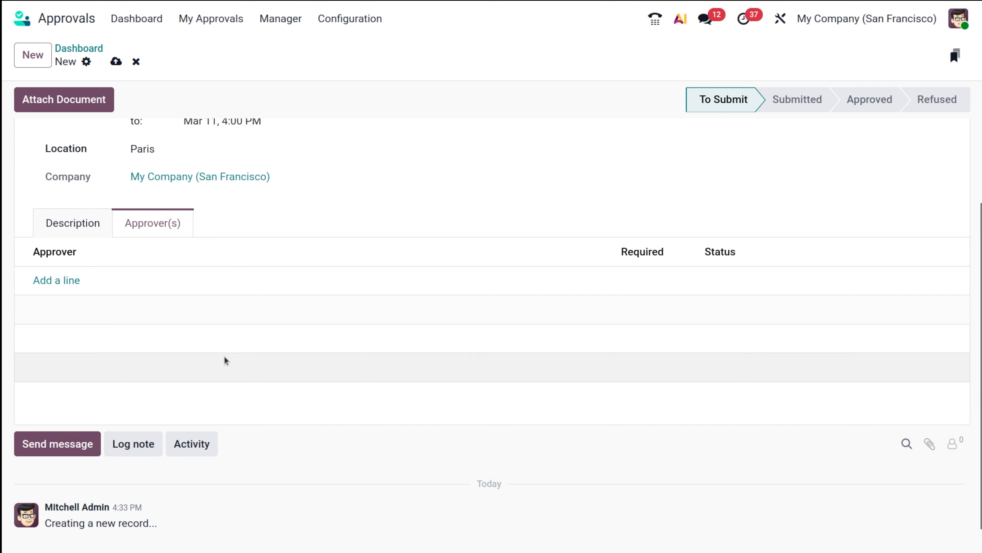
left_click(44, 280)
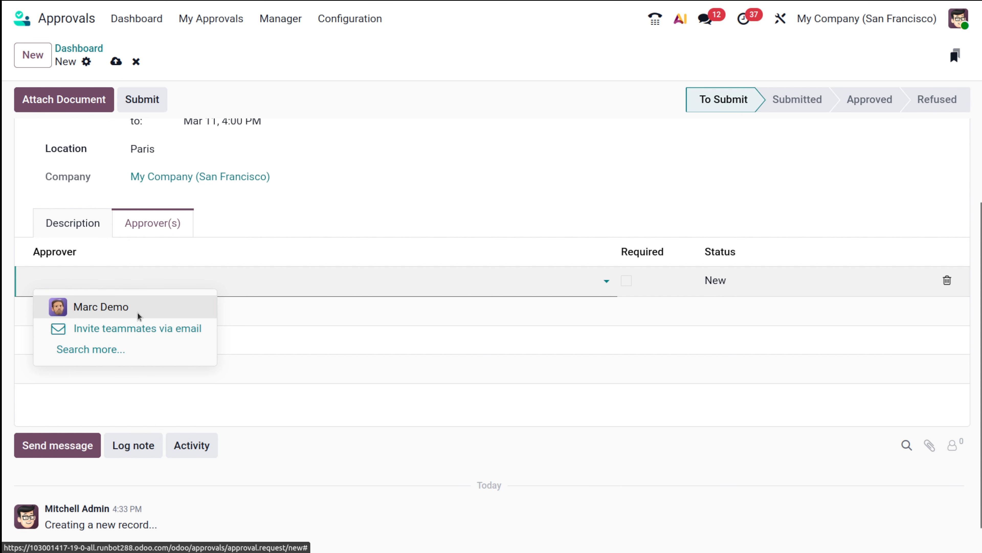
left_click(136, 313)
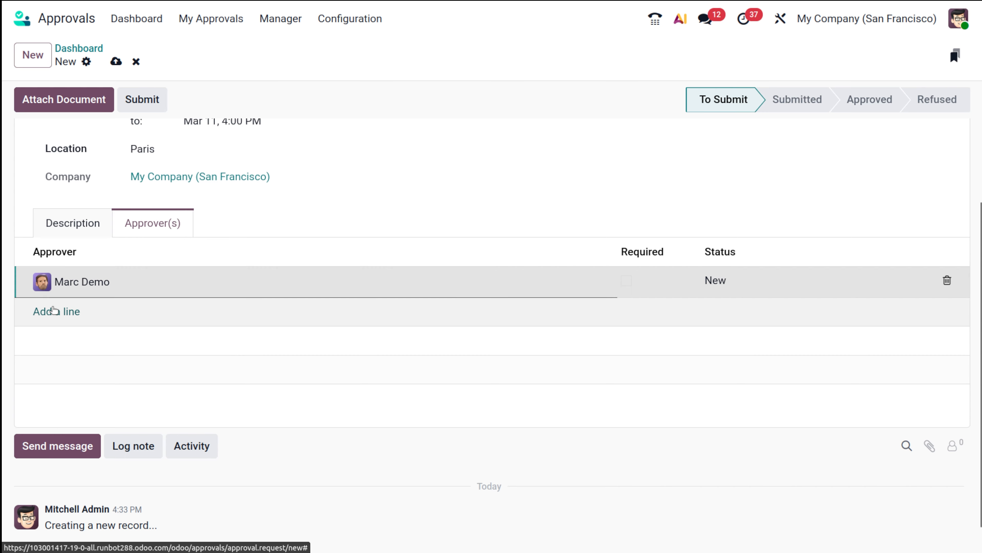
left_click(53, 311)
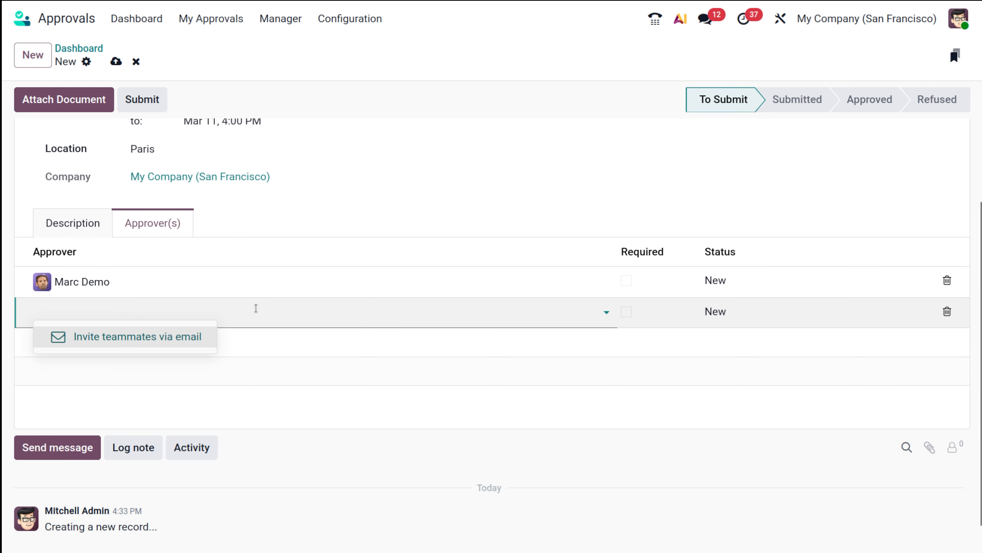
left_click(400, 223)
scroll(400, 223, "up", 5)
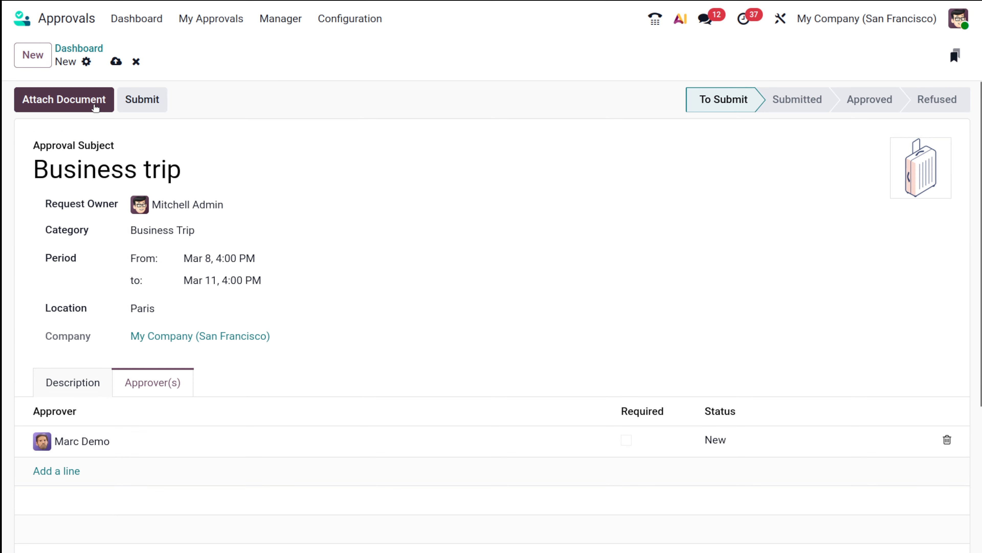
Step: Submit the Business trip request, check its description, and return to the dashboard
left_click(145, 101)
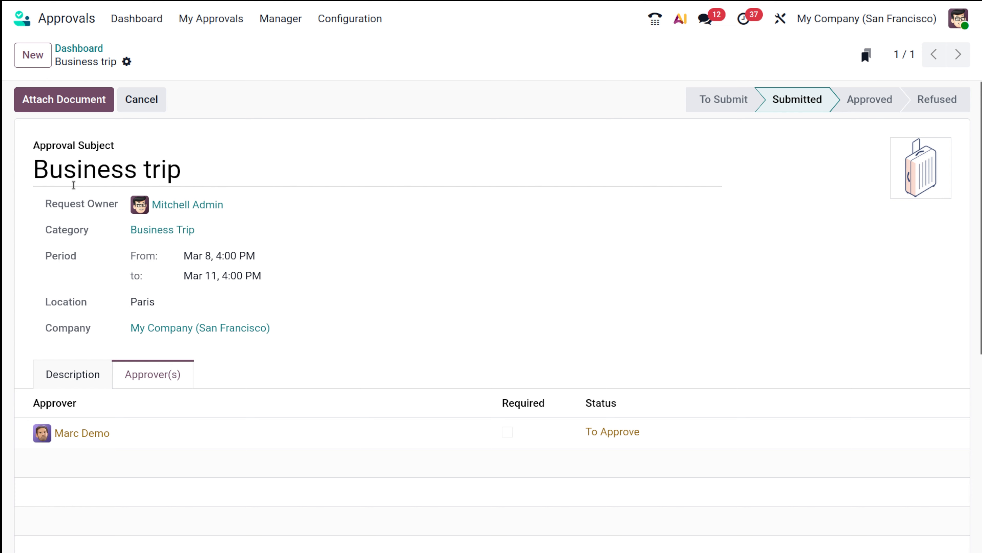
left_click(72, 381)
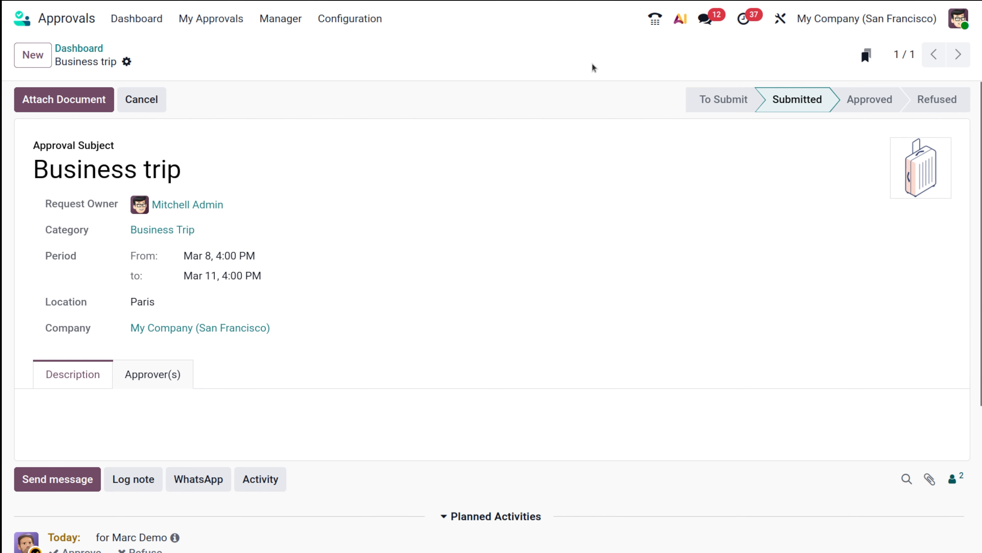
left_click(80, 49)
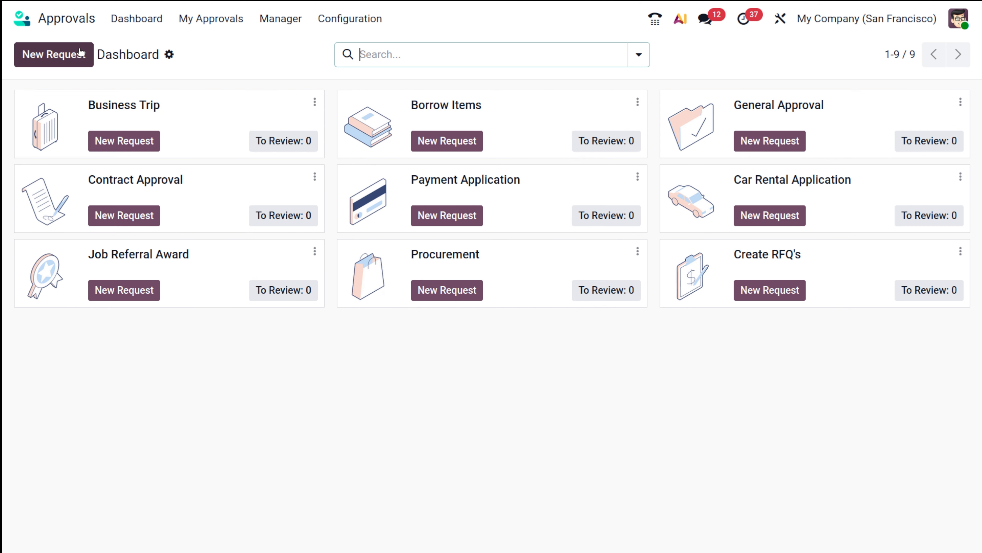
Step: Log out and sign back in as the demo user, declining the browser's password save
left_click(20, 18)
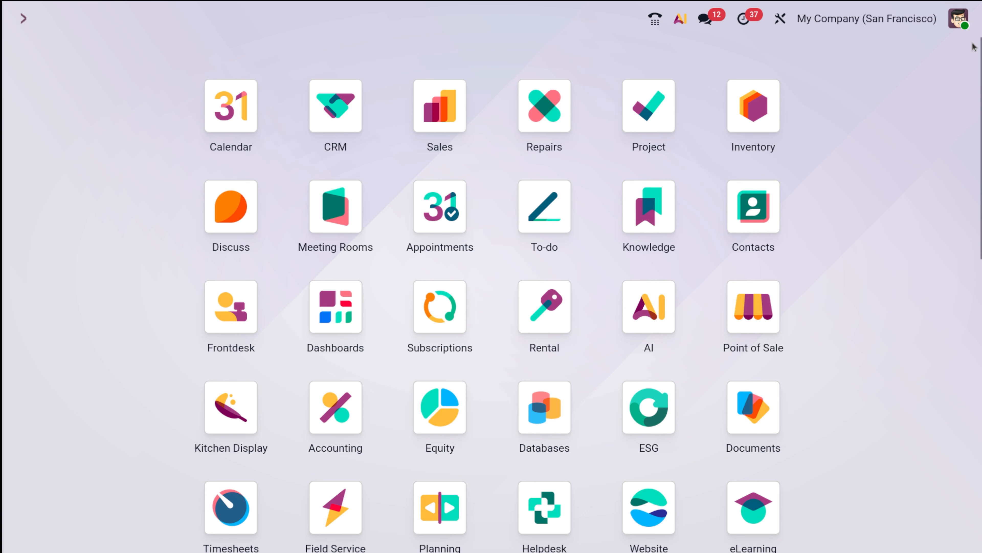
left_click(961, 19)
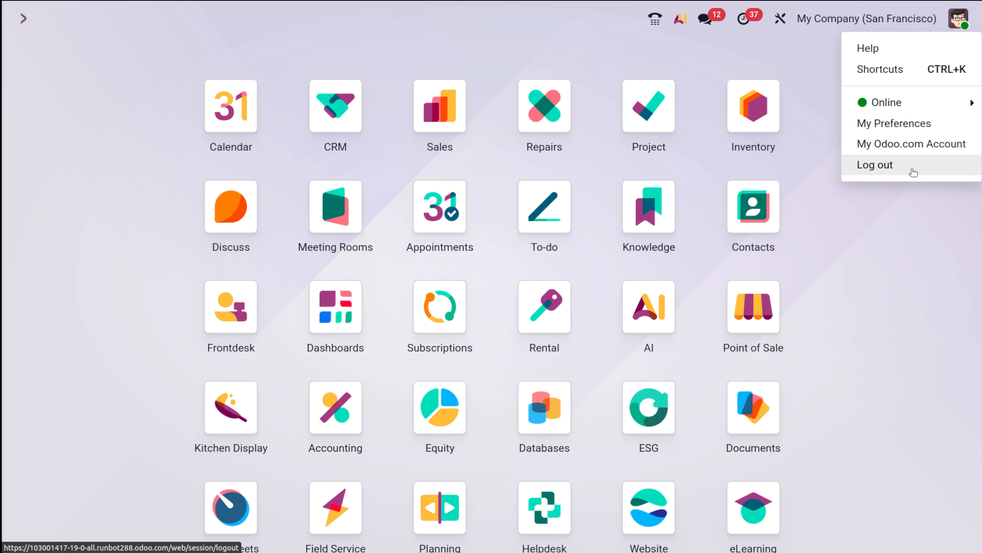
left_click(911, 172)
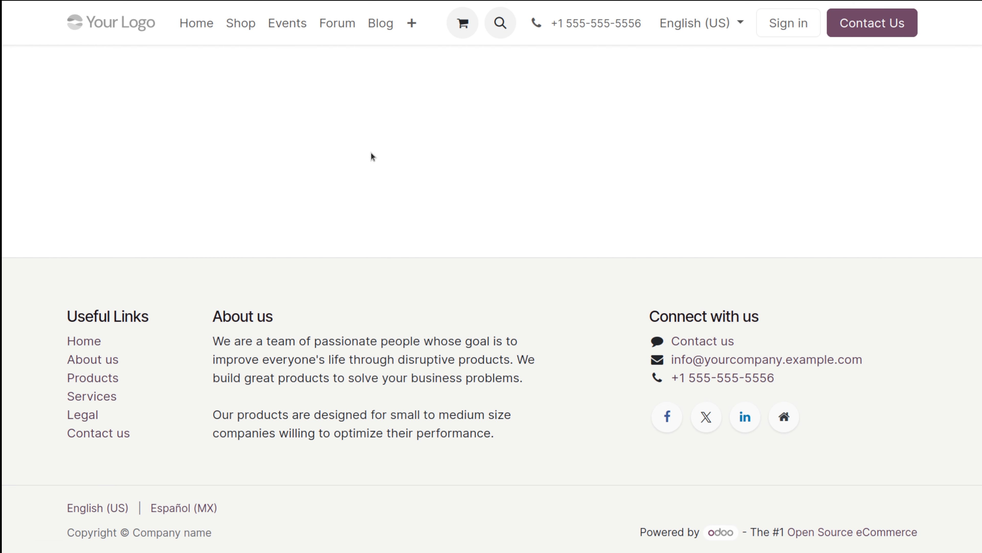
type("demo")
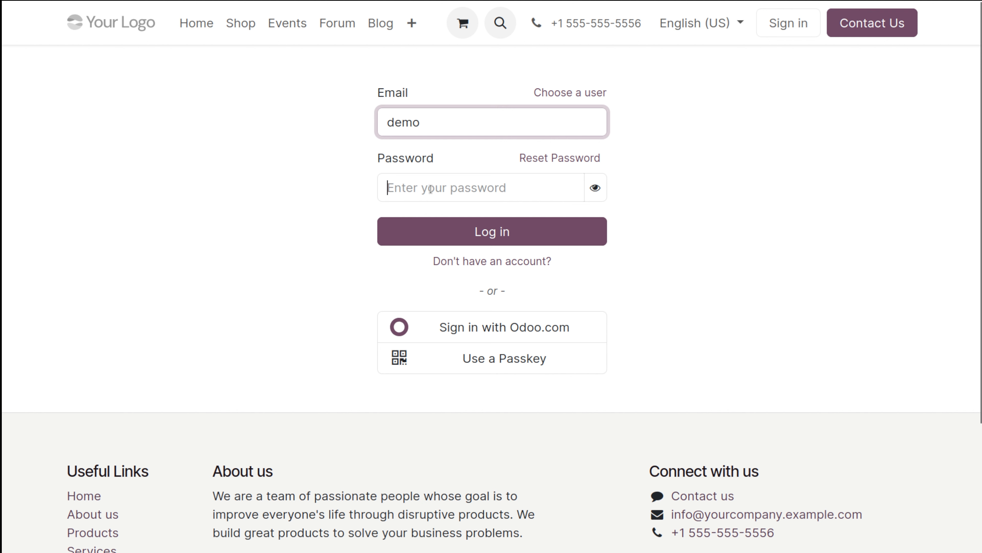
left_click(430, 182)
type("demo")
key("Return")
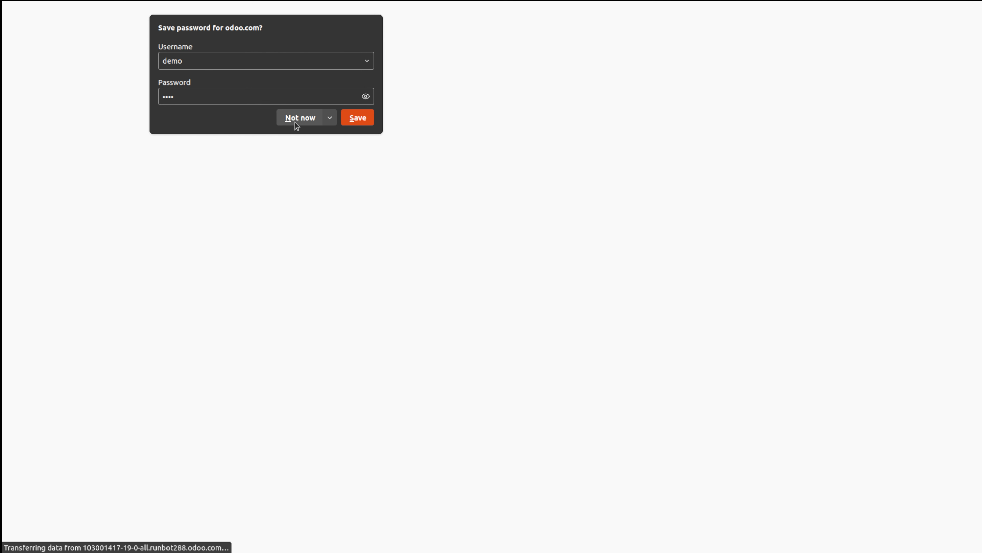
left_click(299, 116)
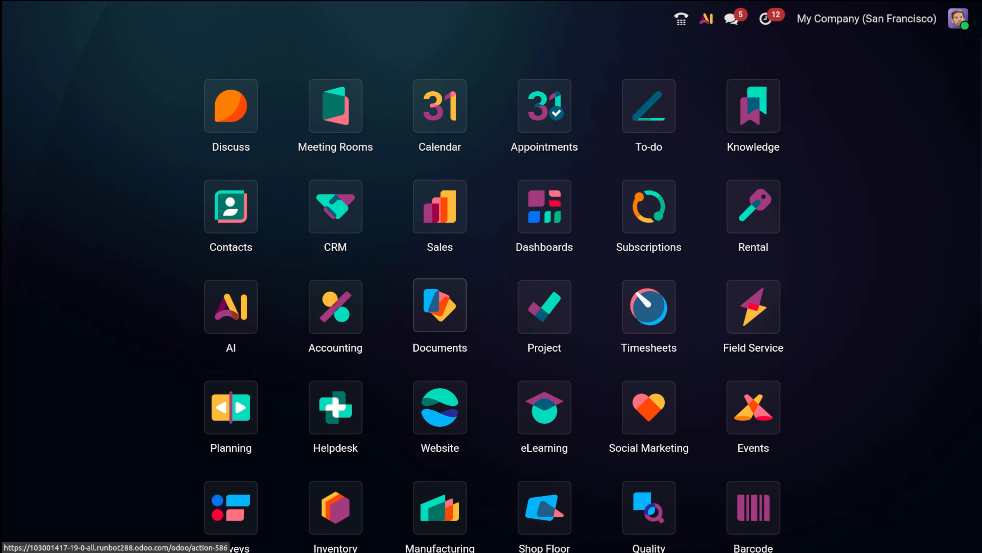
Step: Open Approvals and select the Business trip request under Manager > Approvals to Review
type("app")
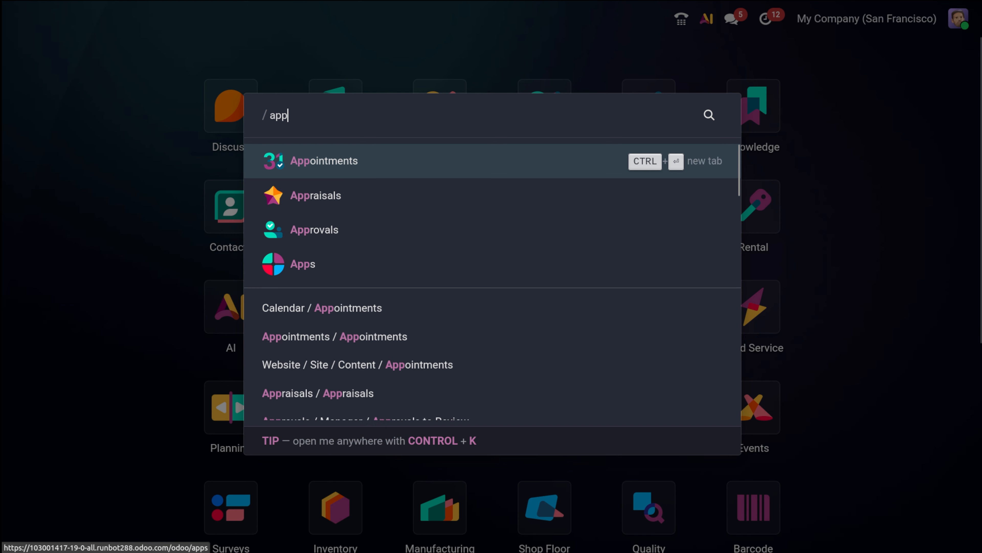
left_click(391, 241)
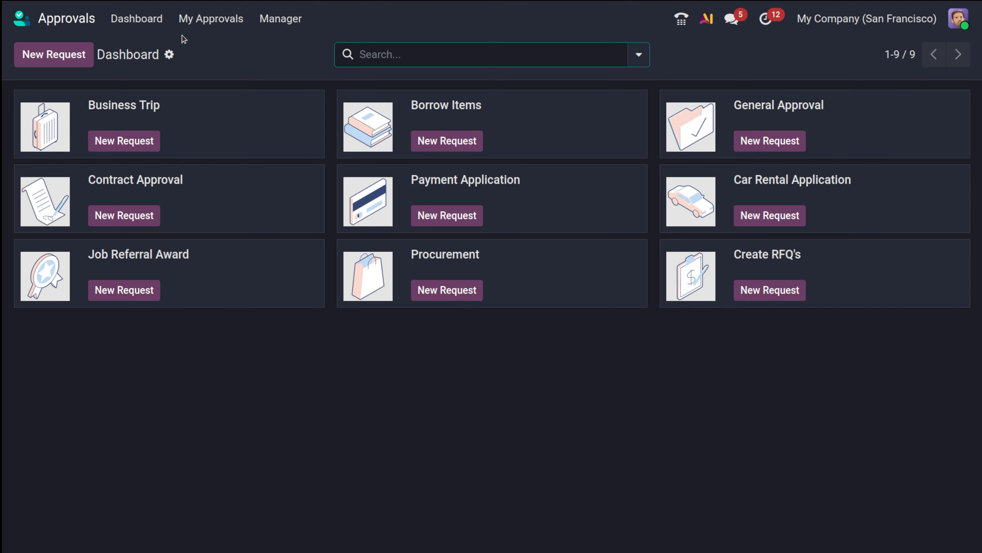
left_click(266, 25)
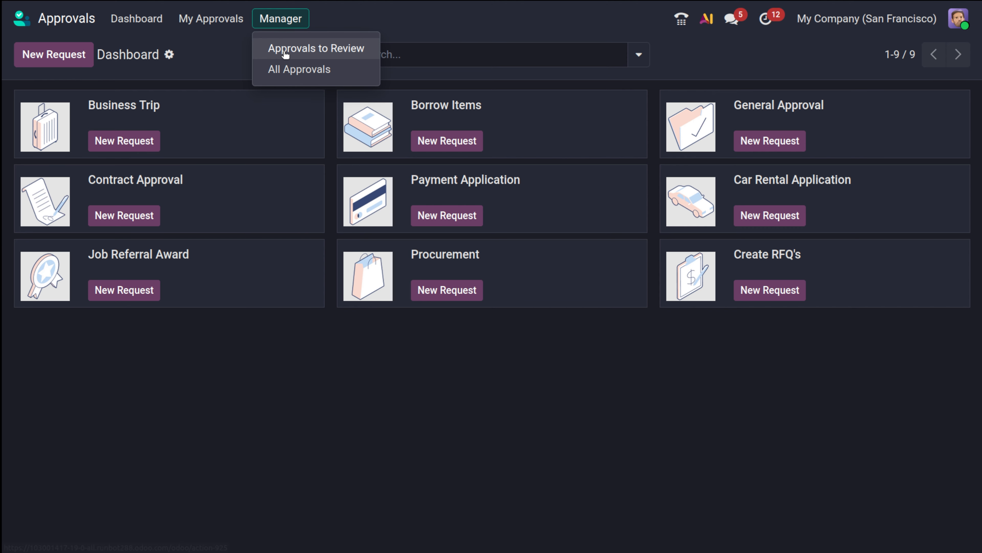
left_click(285, 53)
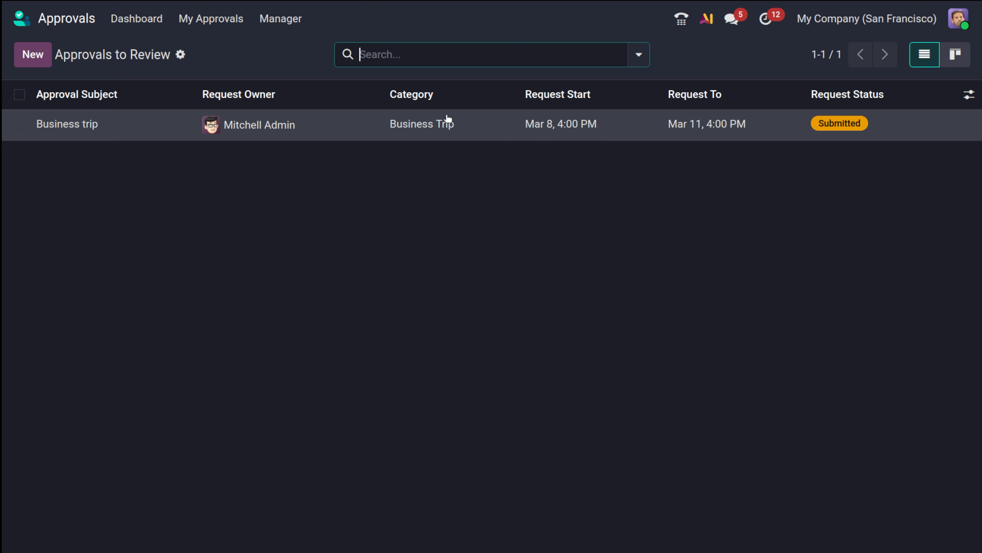
left_click(336, 118)
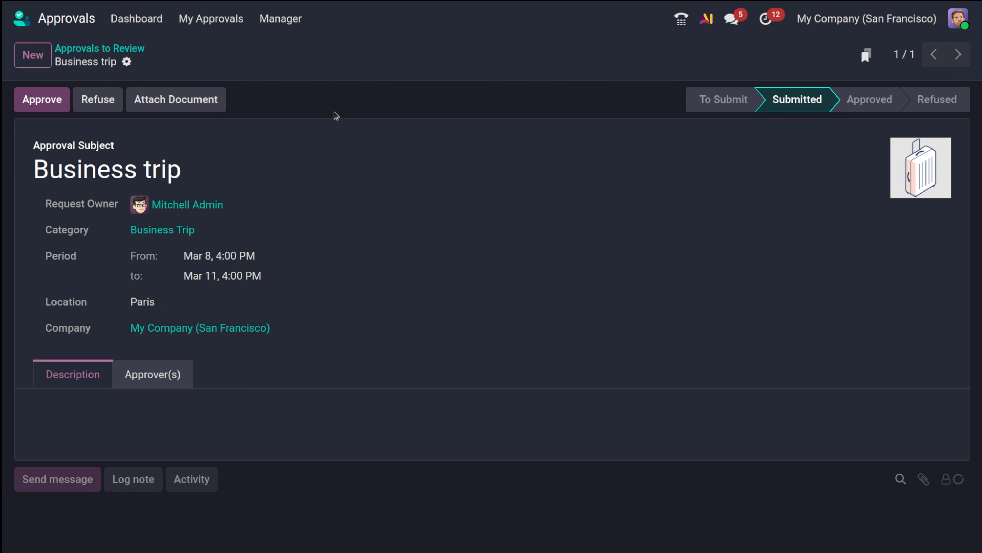
Step: Approve, withdraw, then refuse the Business trip request and go back to the dashboard
left_click(182, 376)
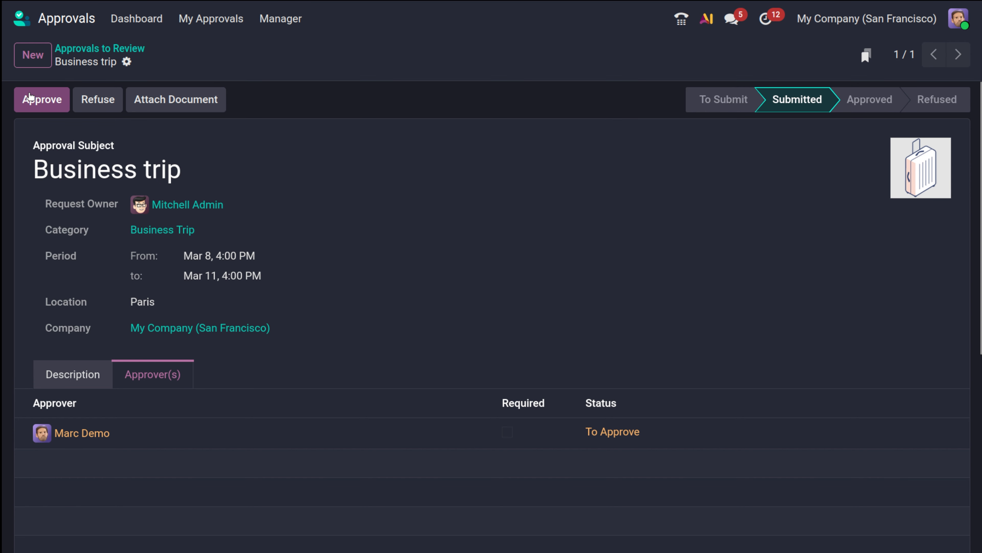
left_click(39, 100)
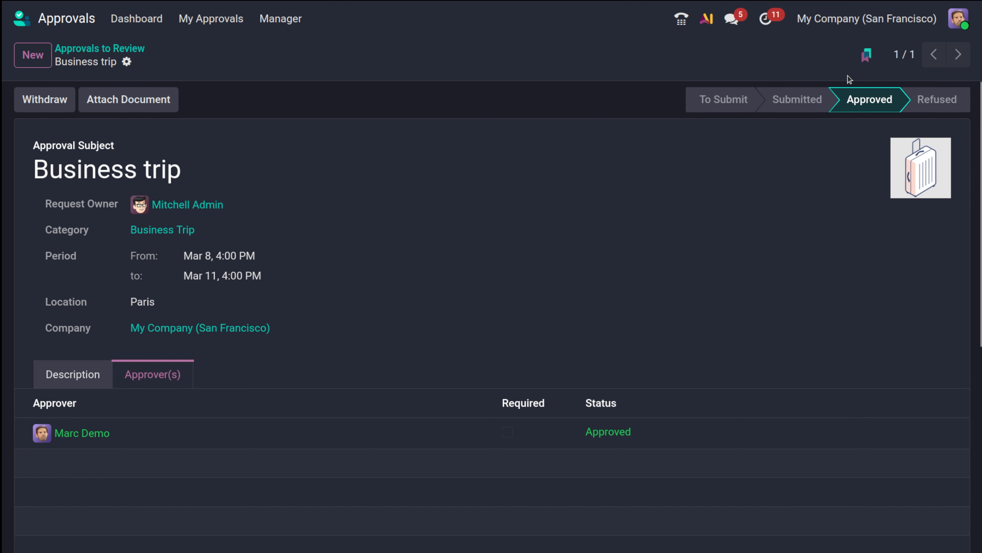
left_click(46, 104)
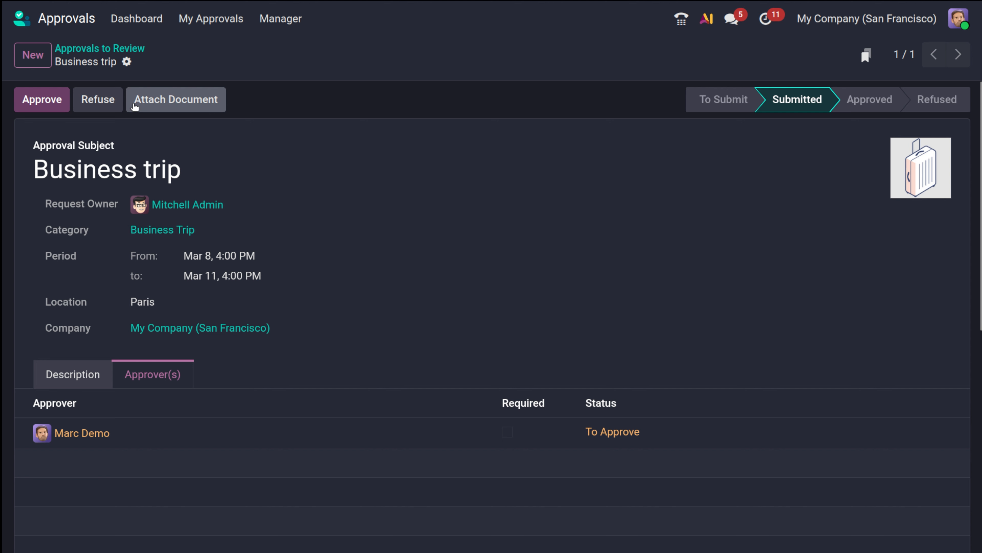
left_click(101, 103)
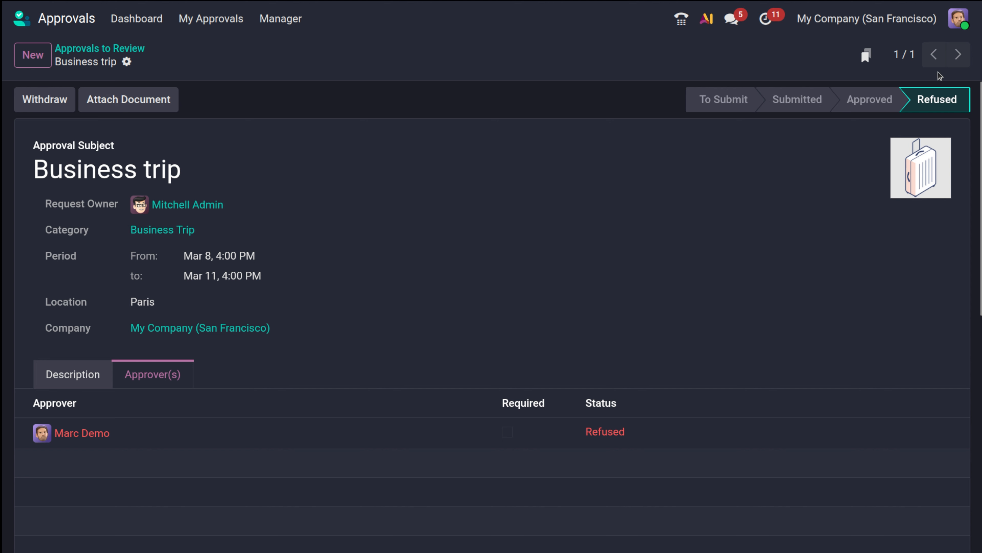
left_click(109, 54)
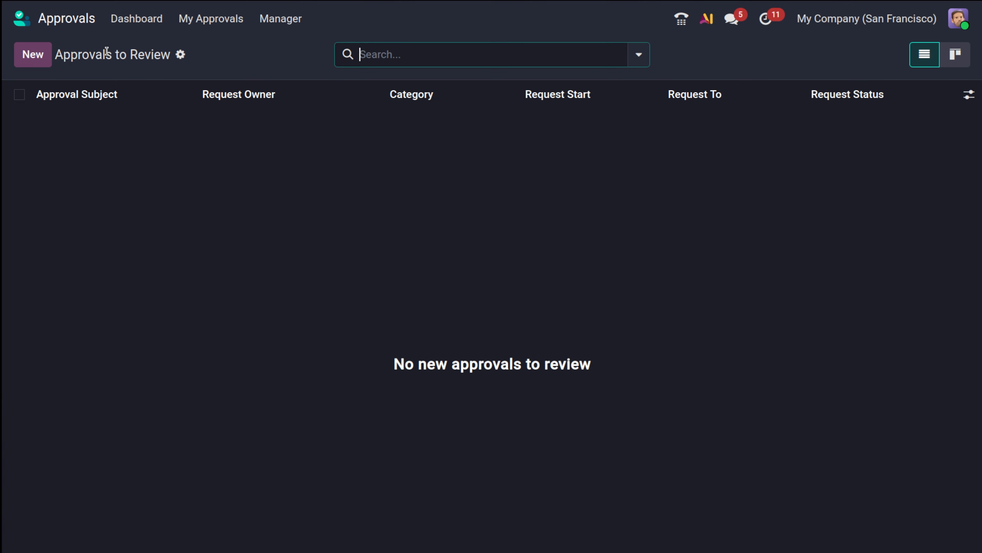
left_click(147, 20)
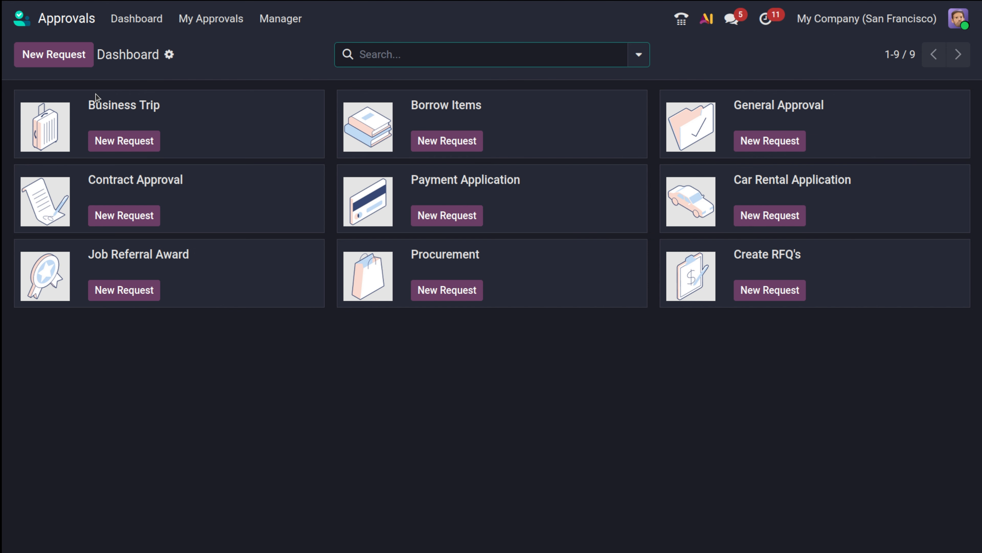
Step: Open a fresh approval request form from the dashboard's New Request button
left_click(62, 64)
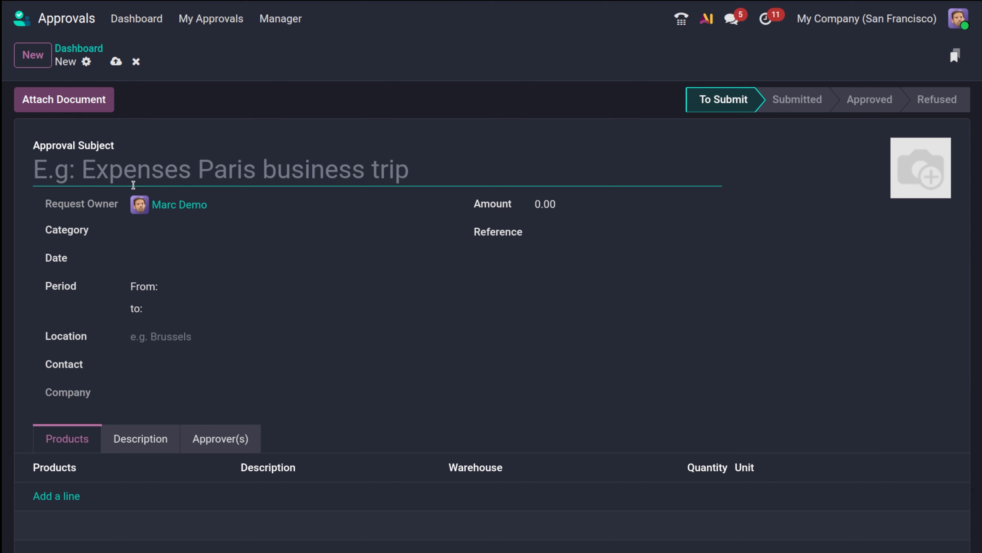
Step: Title the new request 'Office trip' and set its category to Business Trip
type("Offi")
type("ce trip")
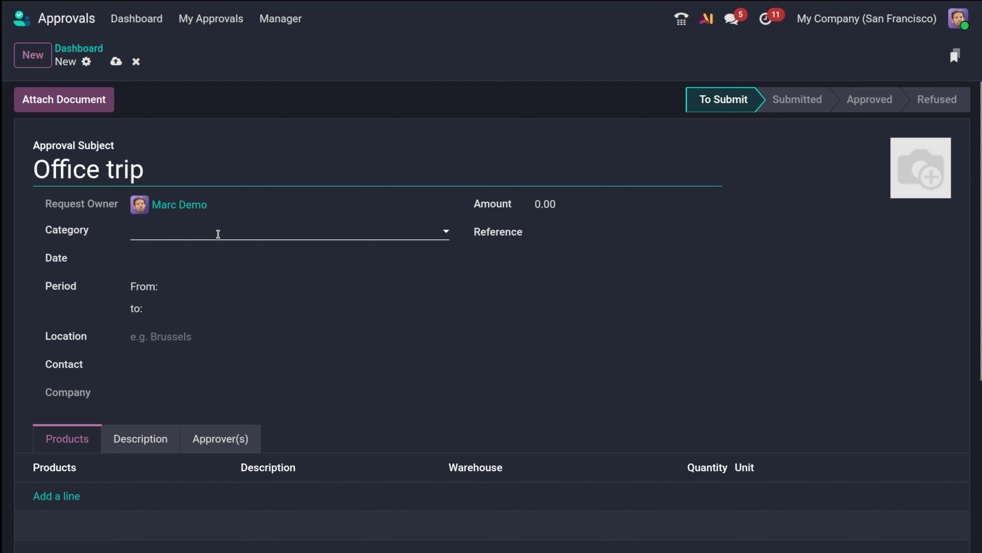
left_click(219, 233)
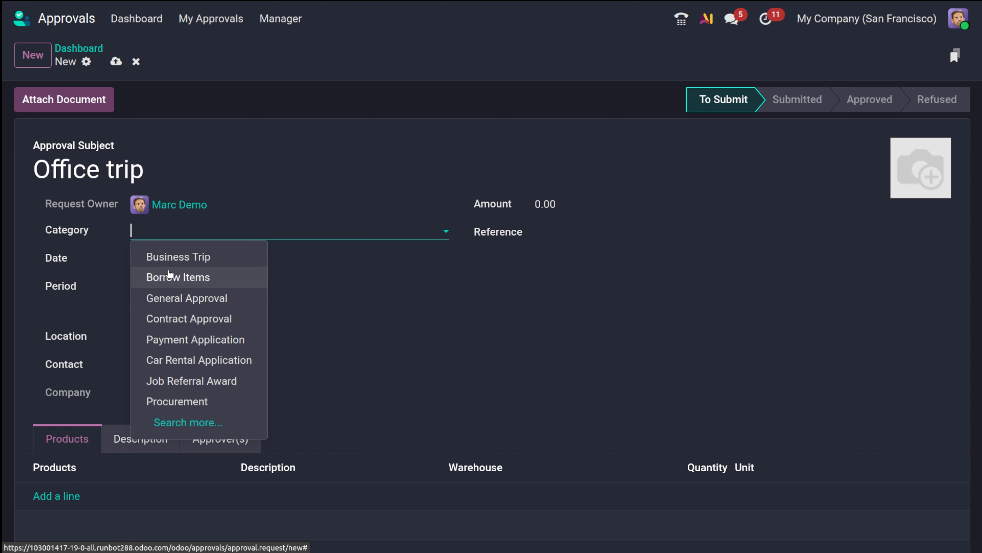
left_click(224, 258)
Step: Set the trip period from Mar 16 to Mar 18, 4:00 PM
left_click(224, 260)
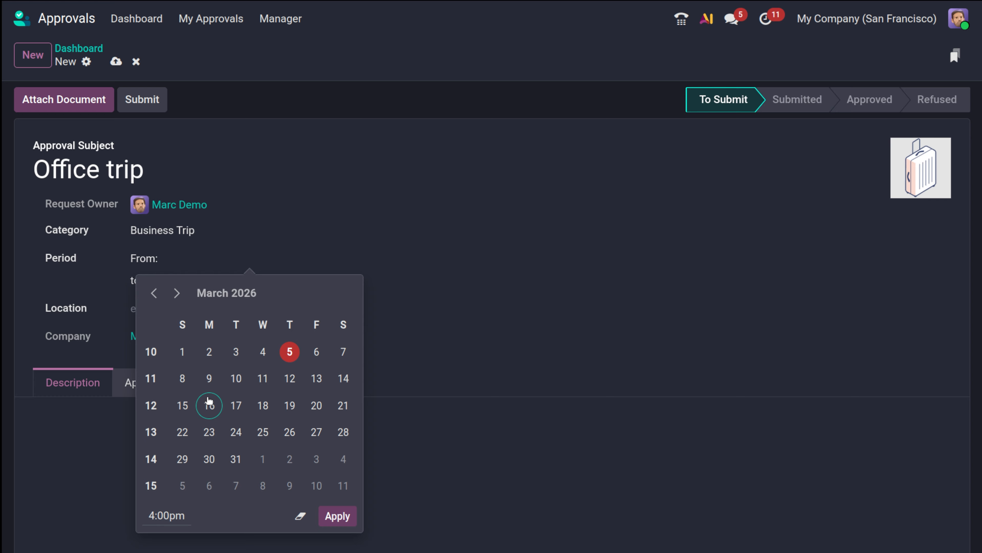
left_click(208, 405)
left_click(336, 516)
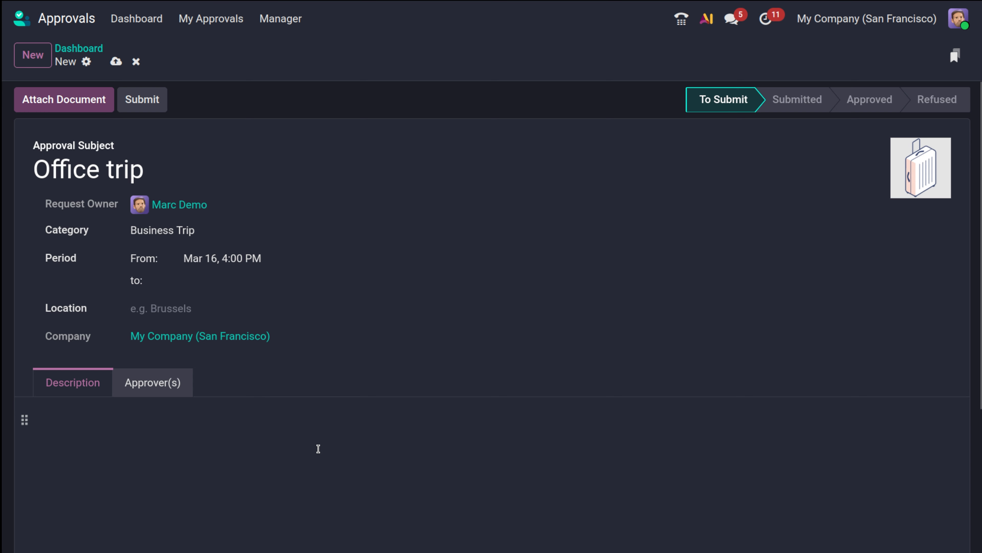
left_click(256, 288)
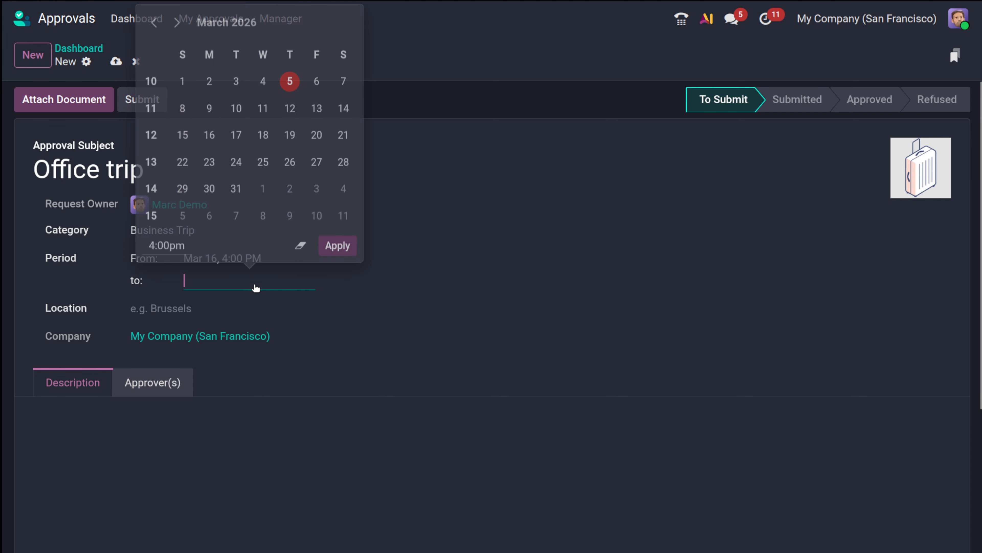
left_click(262, 137)
left_click(337, 249)
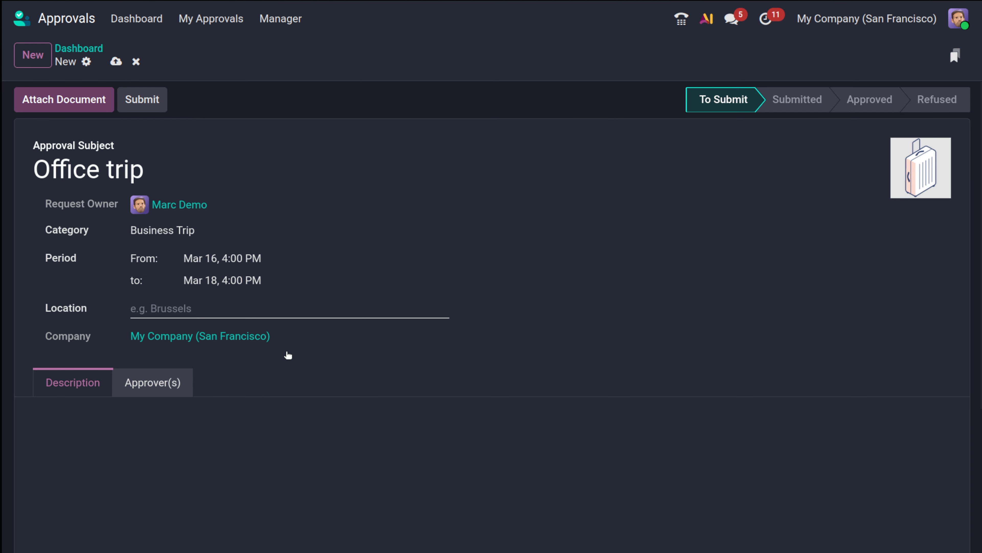
left_click(158, 385)
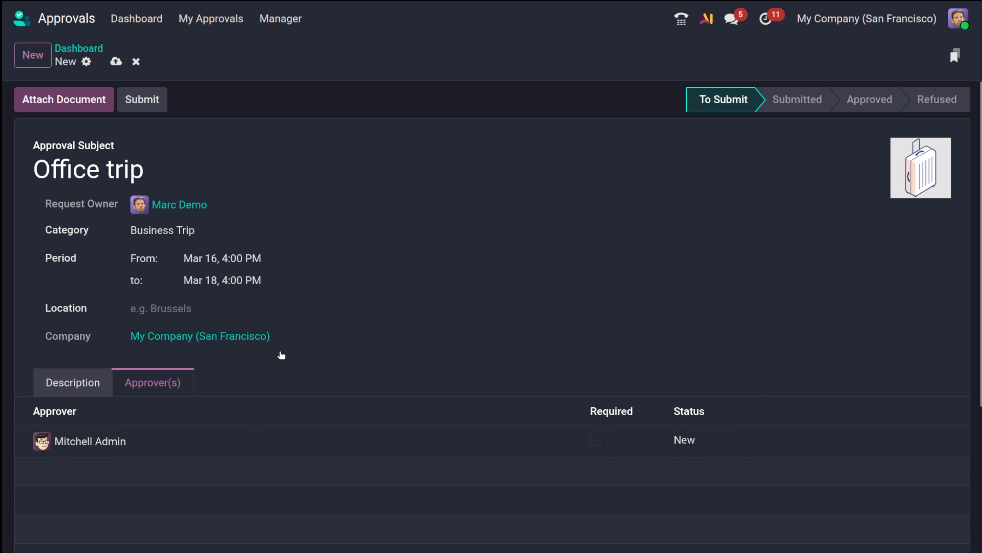
Step: Enter 'Delhi' as the Office trip location and submit the request
left_click(154, 100)
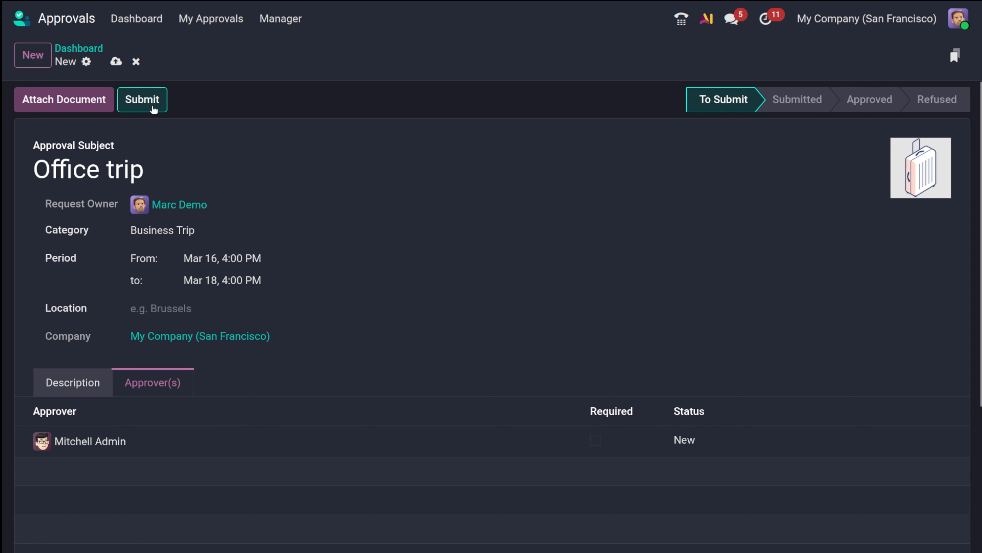
left_click(192, 308)
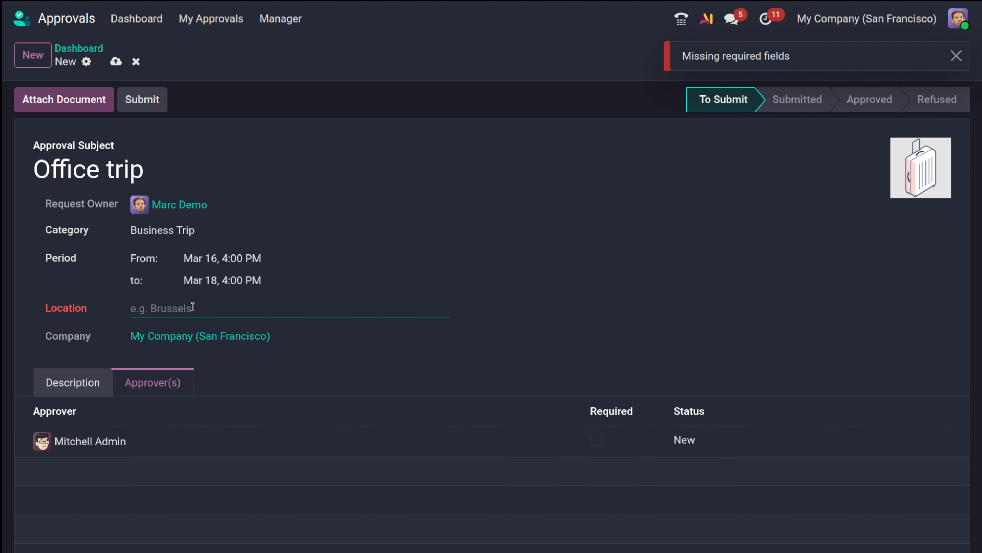
type("d")
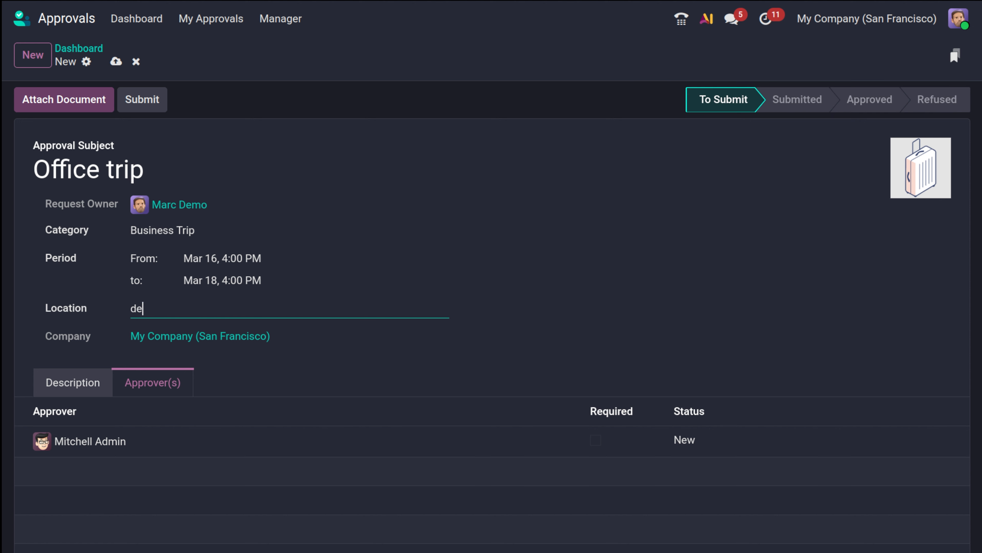
key("BackSpace")
type("Delhi")
left_click(124, 97)
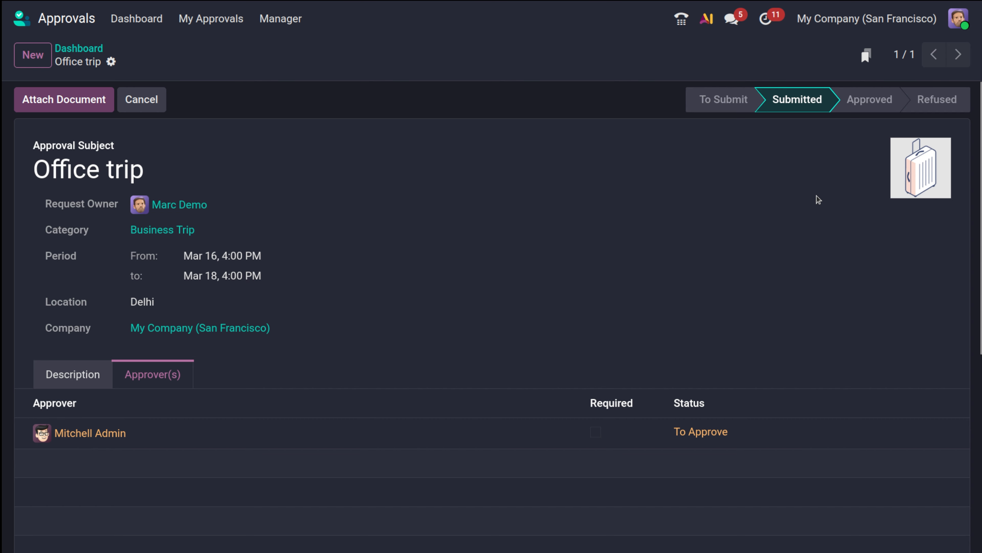
Step: Log out, sign back in as the administrator, and open the Approvals app via an 'ap' search
left_click(955, 21)
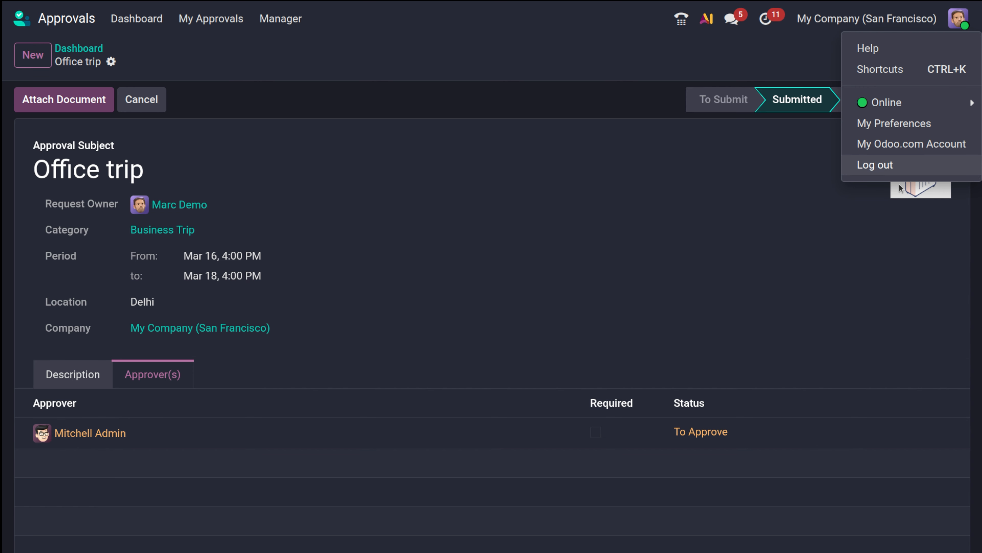
left_click(888, 164)
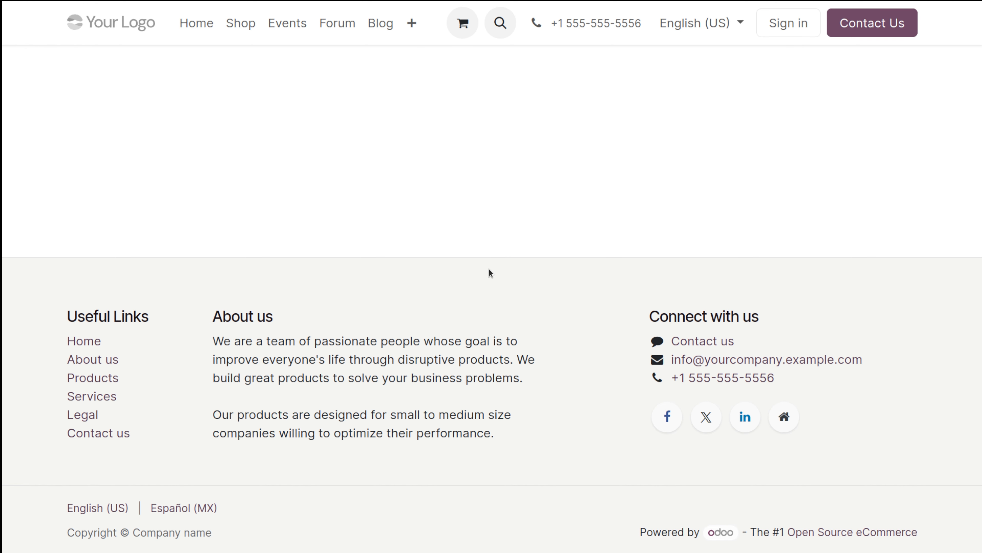
left_click(449, 142)
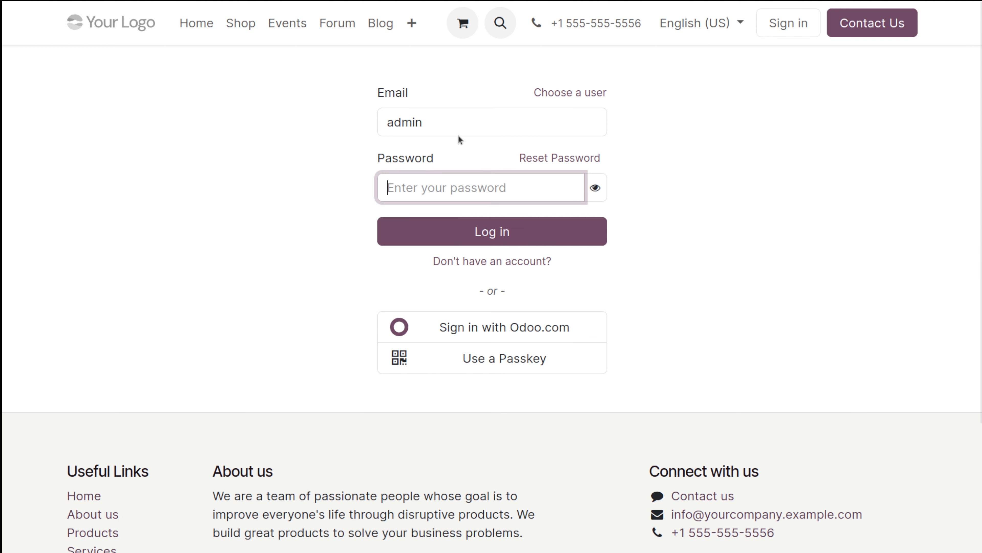
left_click(428, 215)
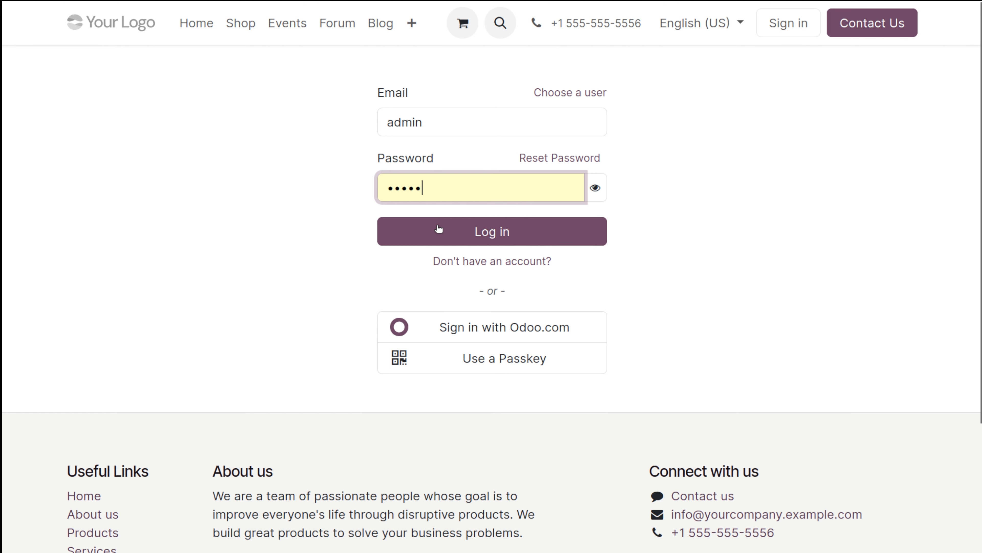
left_click(441, 230)
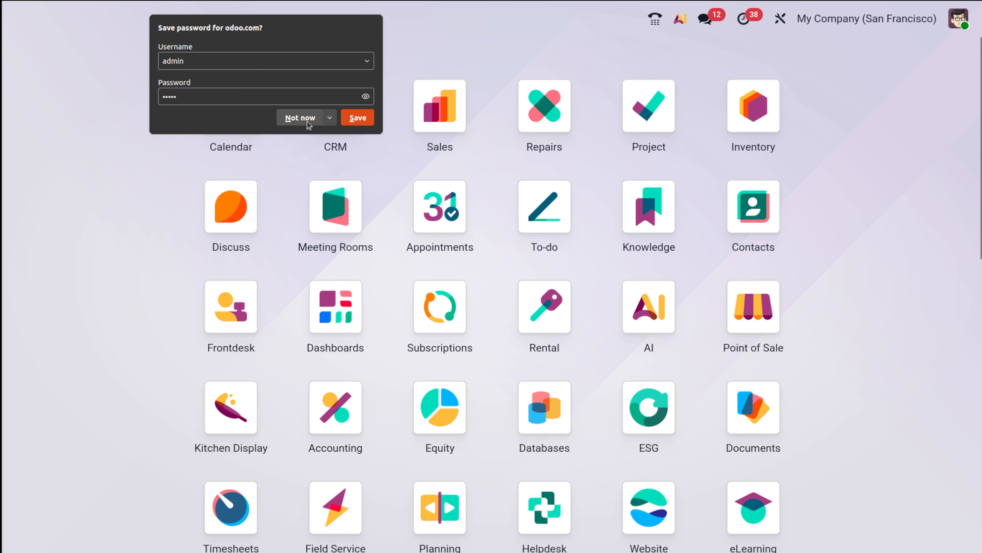
left_click(306, 118)
type("ap")
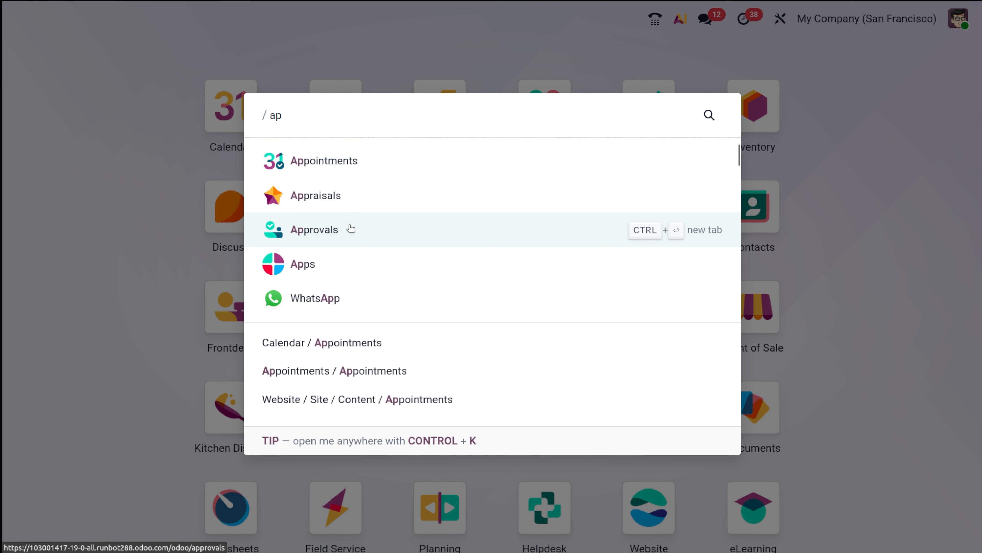
left_click(351, 229)
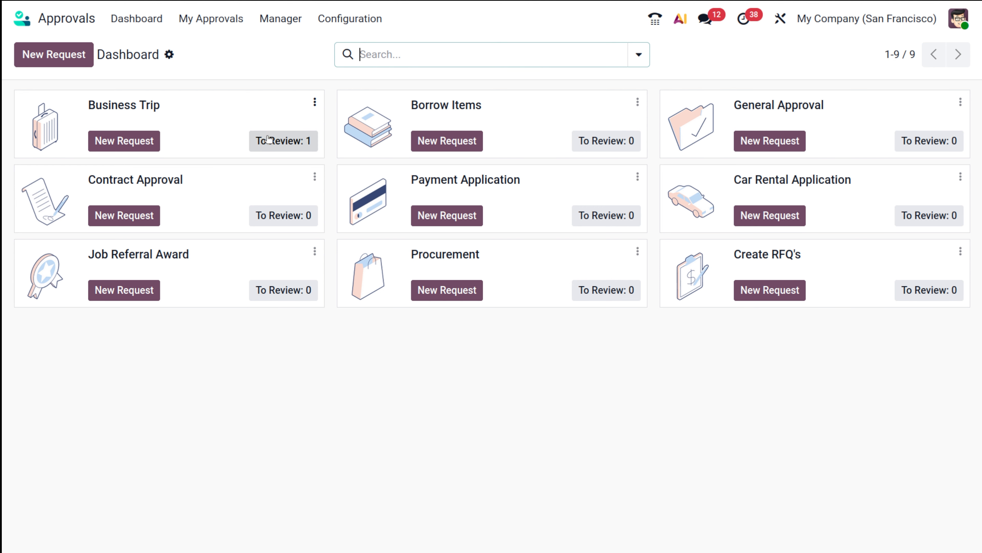
left_click(312, 102)
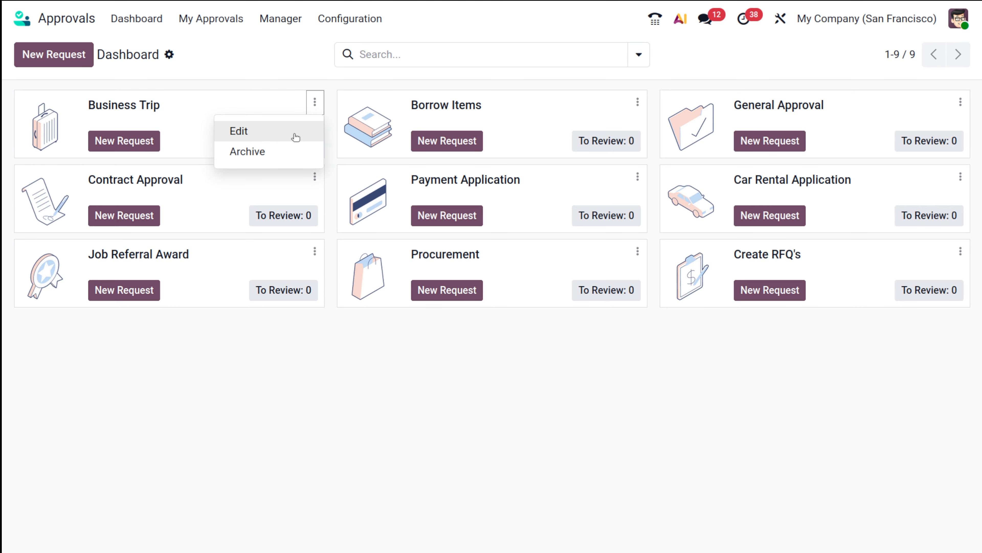
left_click(240, 131)
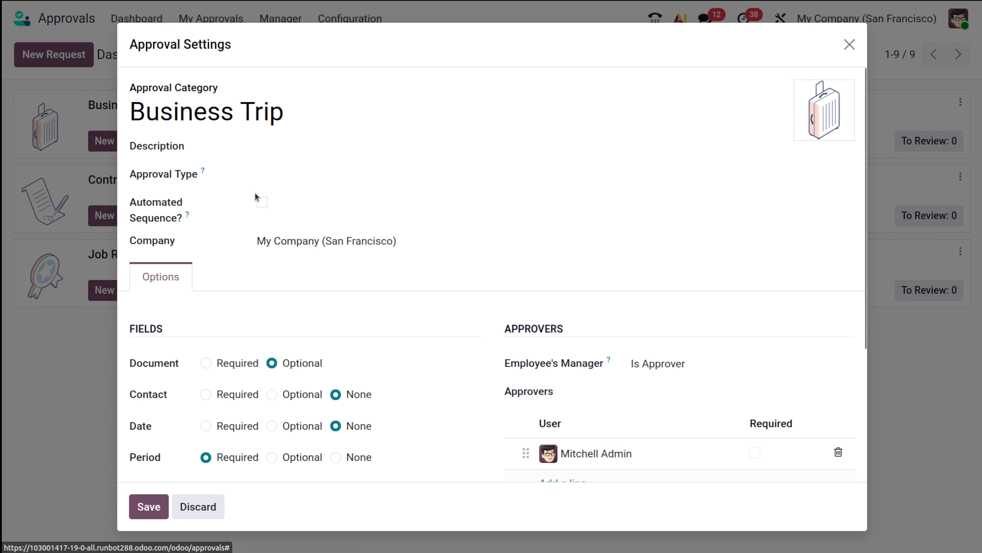
scroll(648, 386, "down", 5)
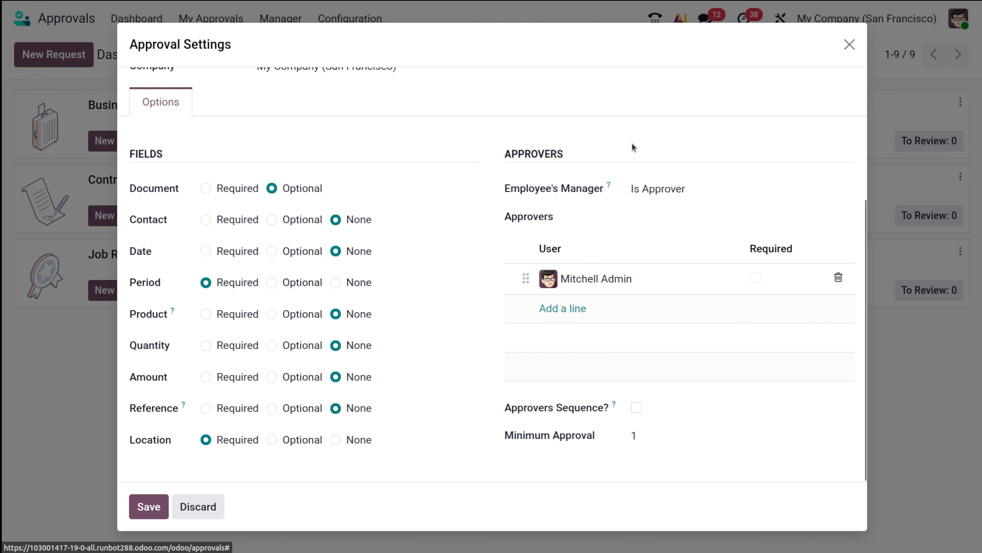
scroll(514, 141, "up", 5)
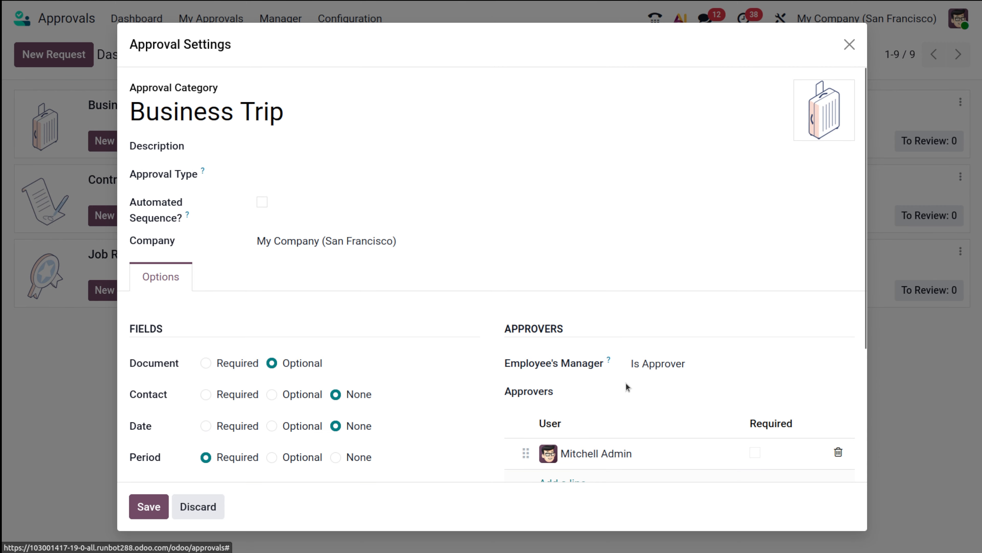
left_click(849, 44)
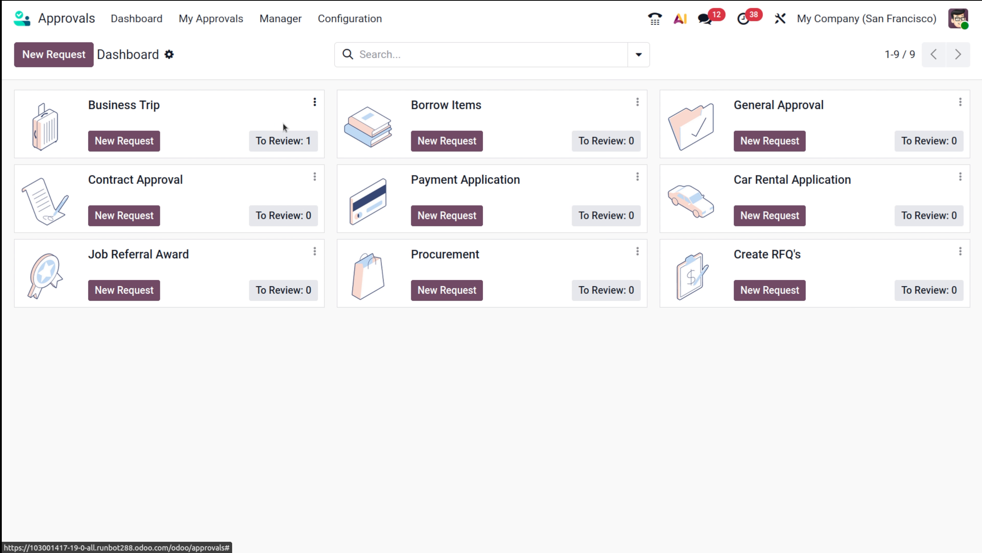
left_click(284, 141)
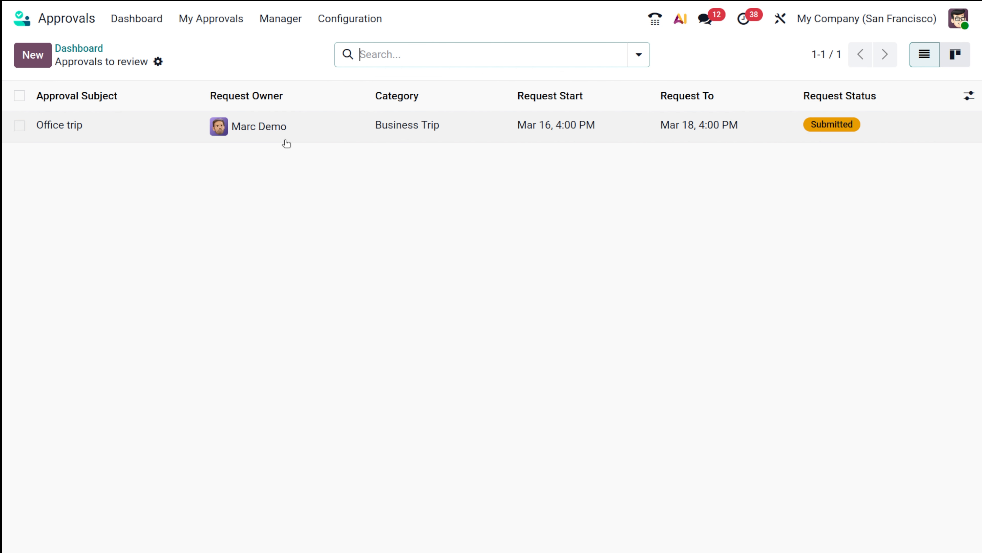
Step: Approve the Office trip request and return to the Approvals dashboard
left_click(309, 136)
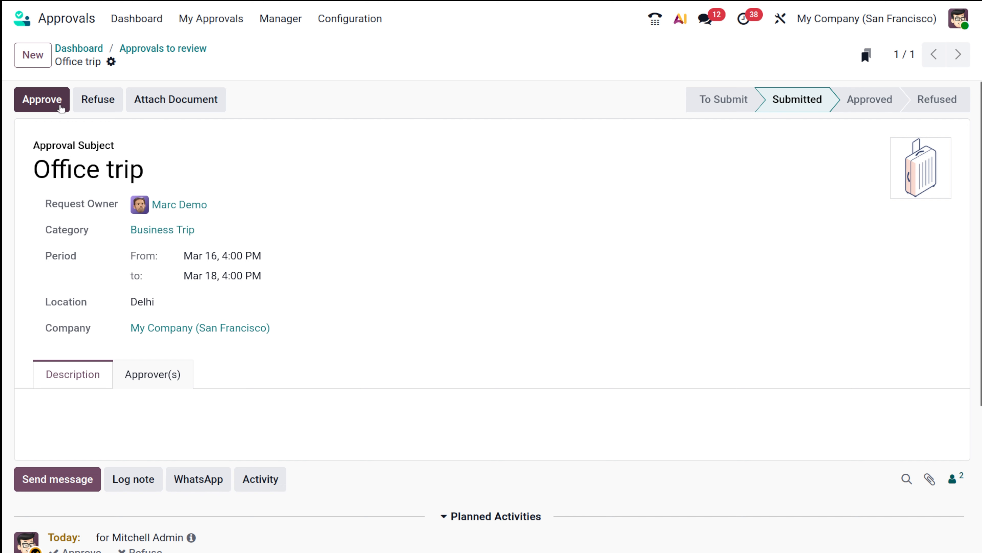
left_click(34, 110)
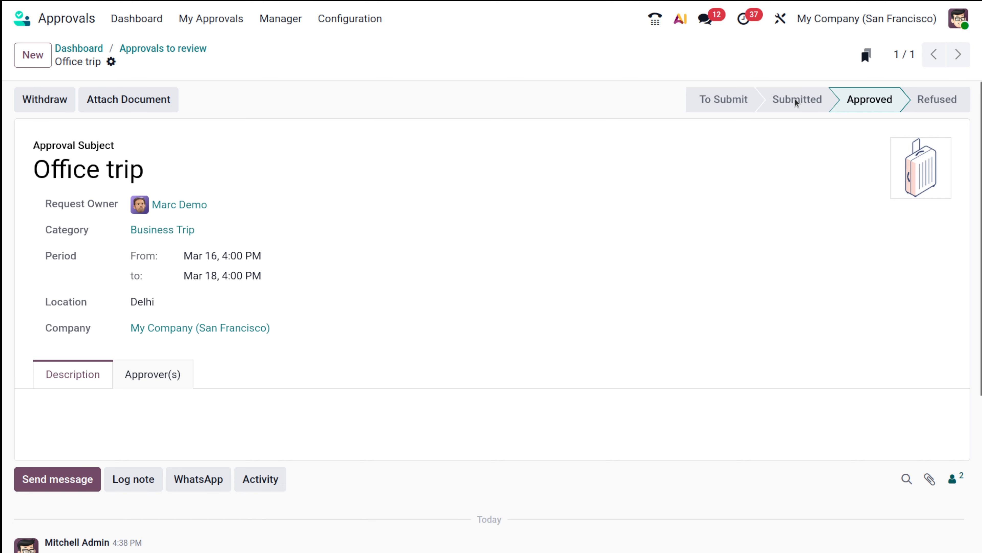
left_click(166, 48)
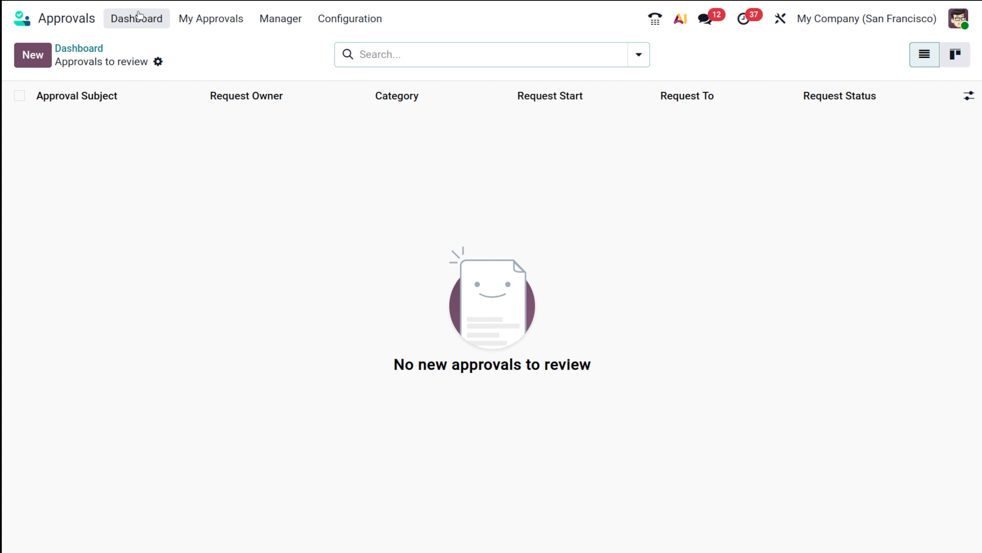
left_click(136, 22)
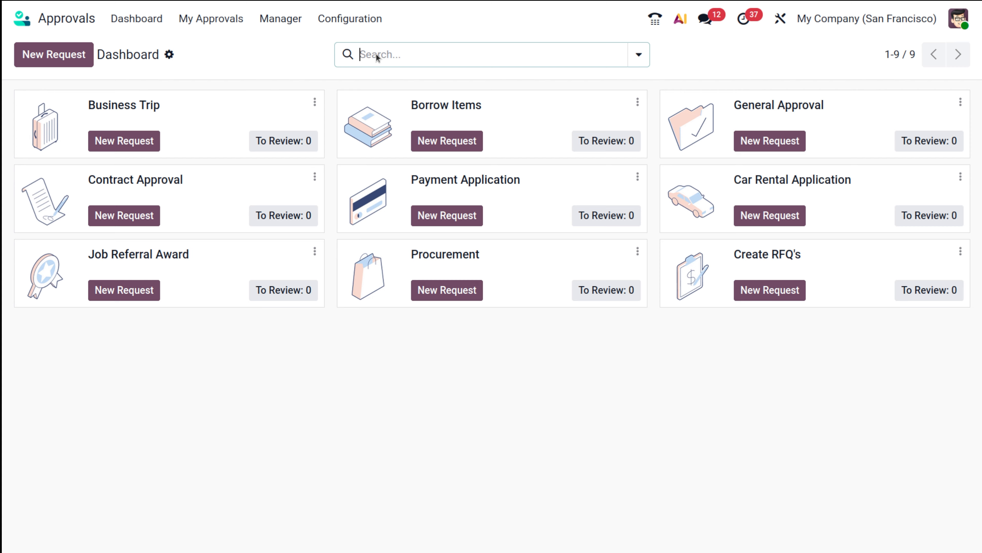
left_click(359, 19)
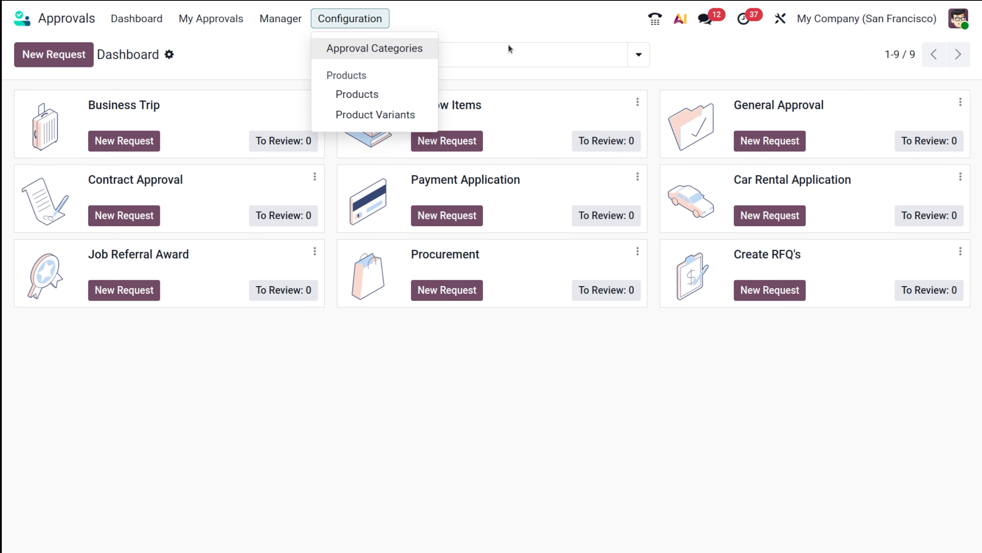
left_click(526, 33)
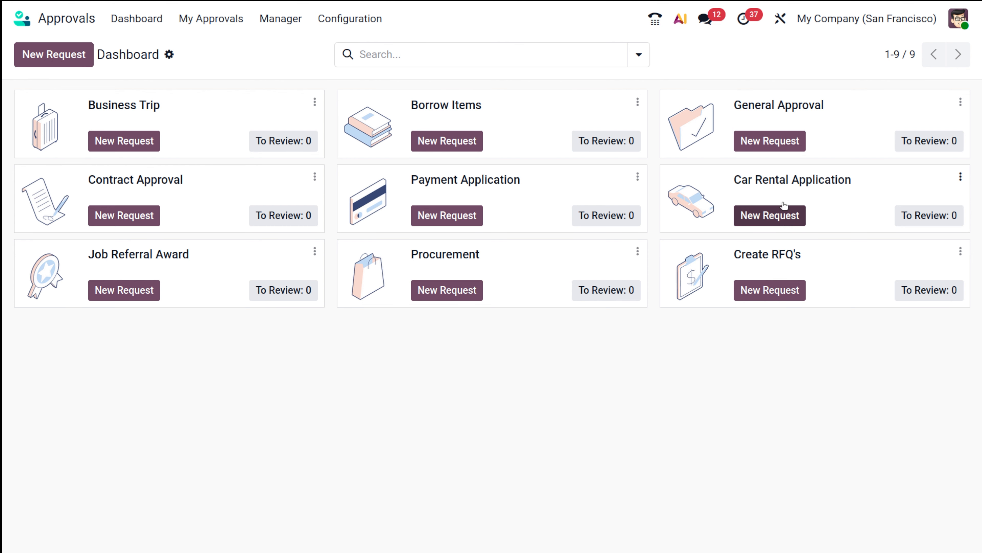
left_click(767, 219)
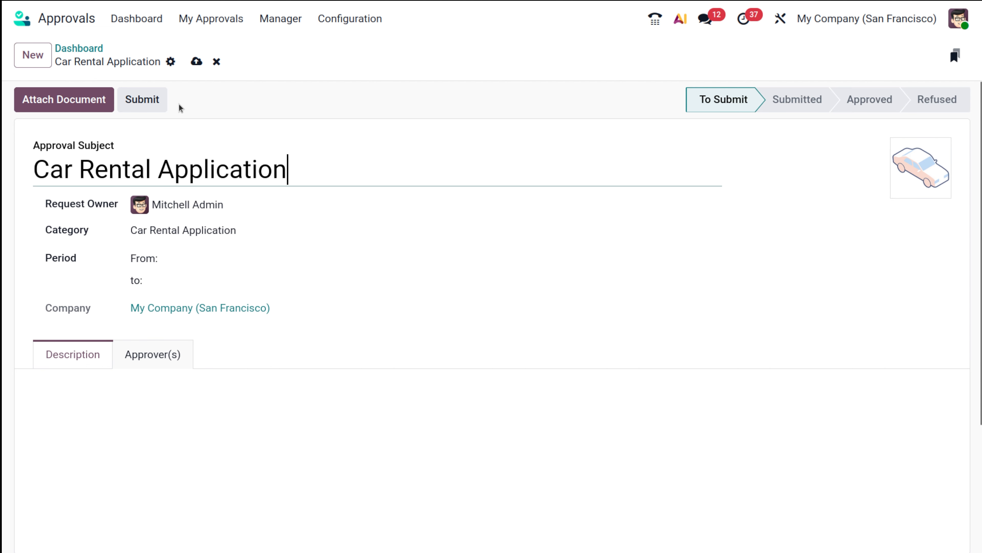
left_click(216, 62)
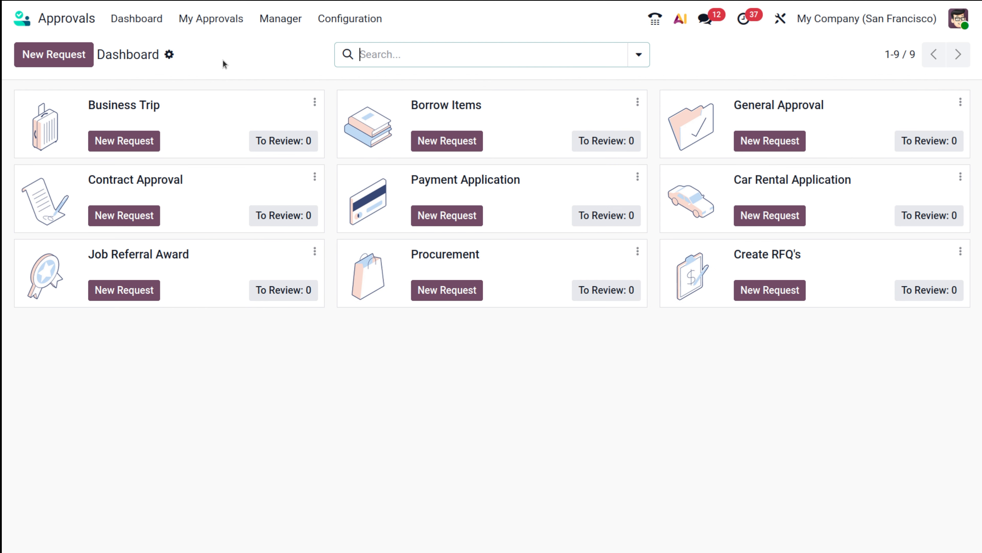
left_click(434, 146)
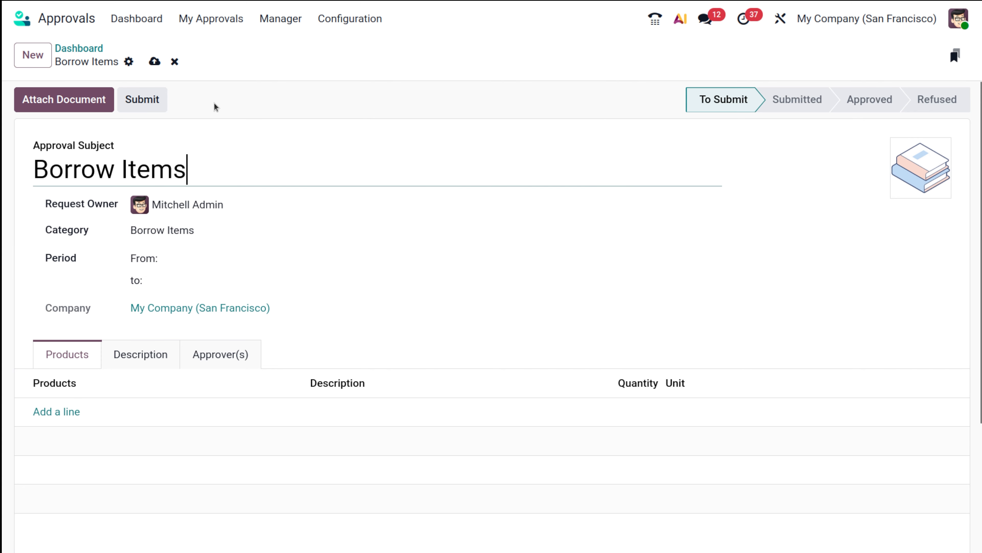
left_click(229, 362)
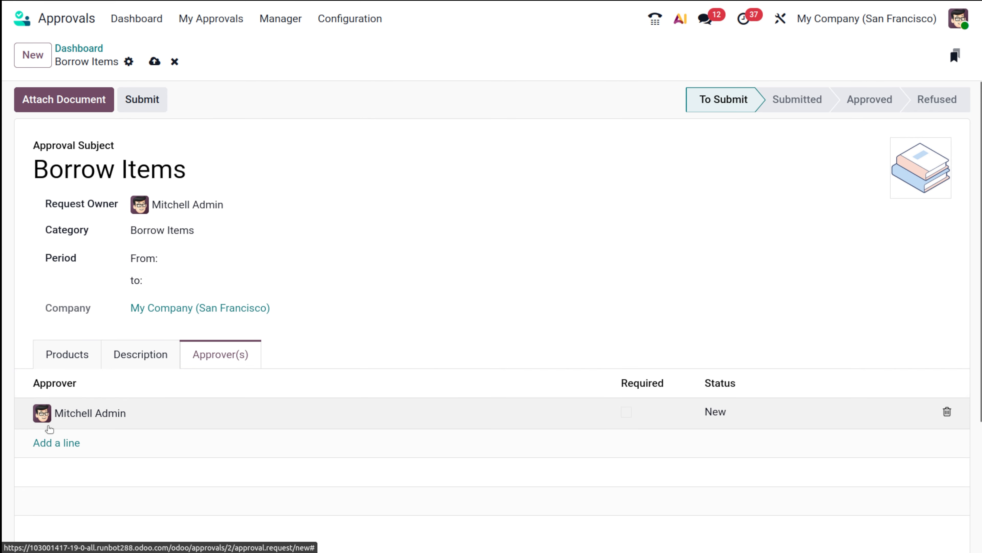
left_click(174, 61)
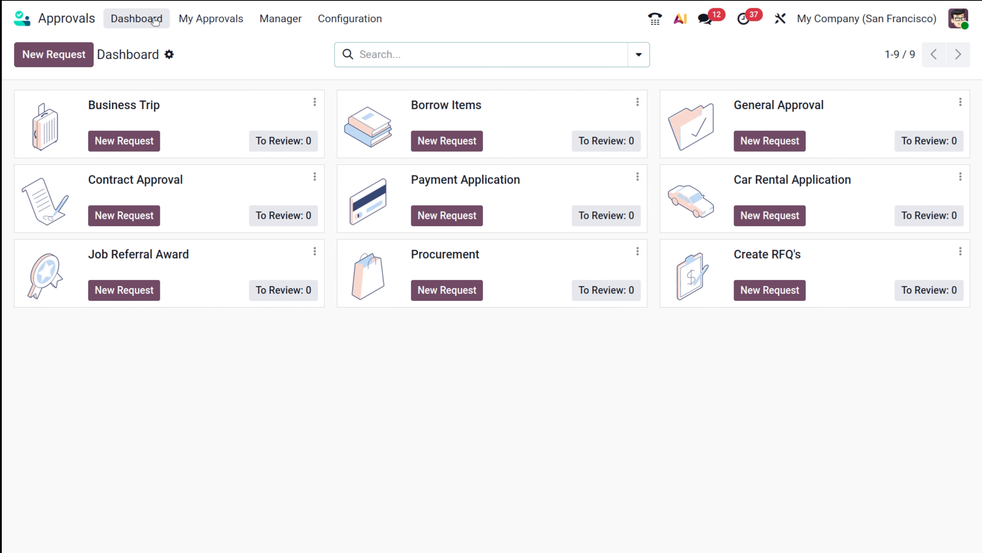
Step: Open My Requests and look over the Business trip to London request
left_click(205, 28)
left_click(220, 47)
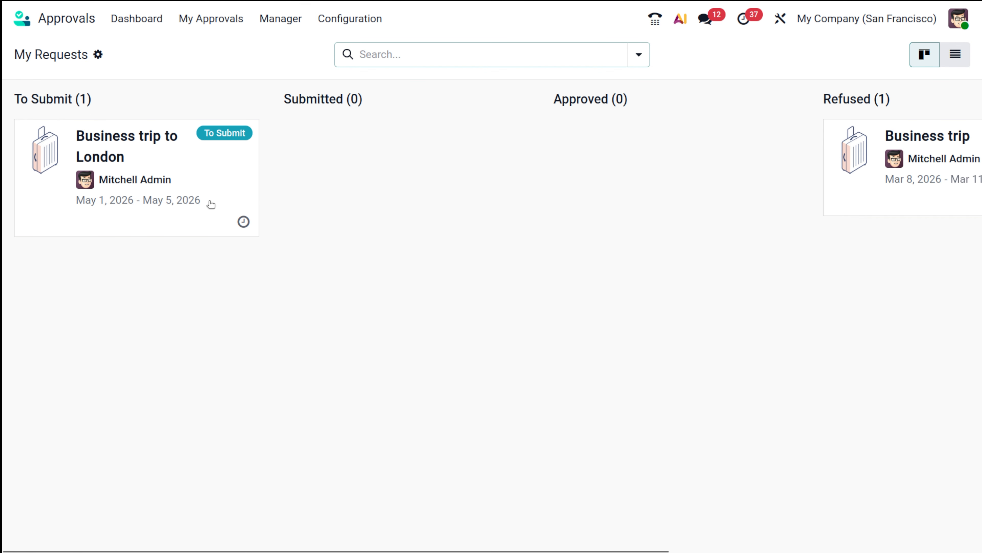
scroll(402, 187, "right", 5)
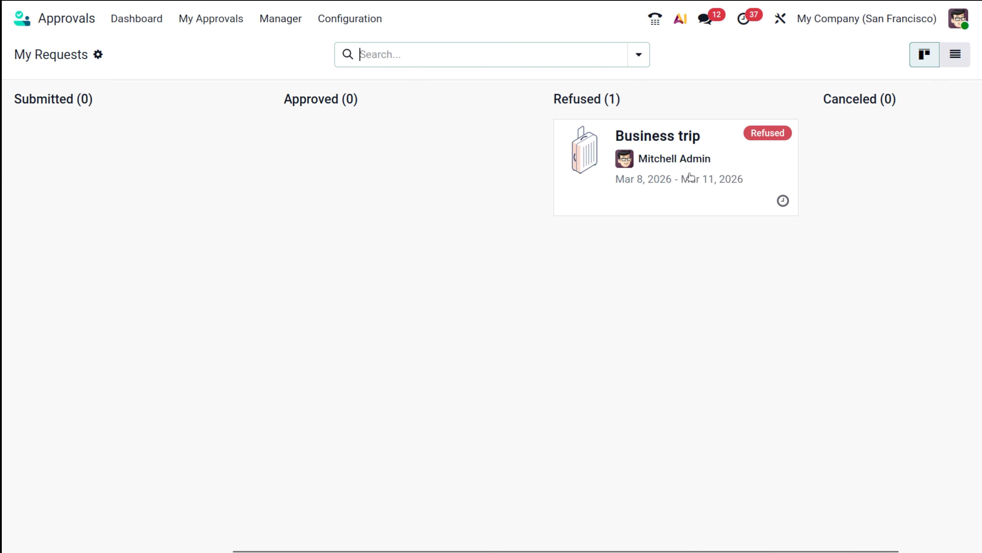
scroll(465, 219, "left", 5)
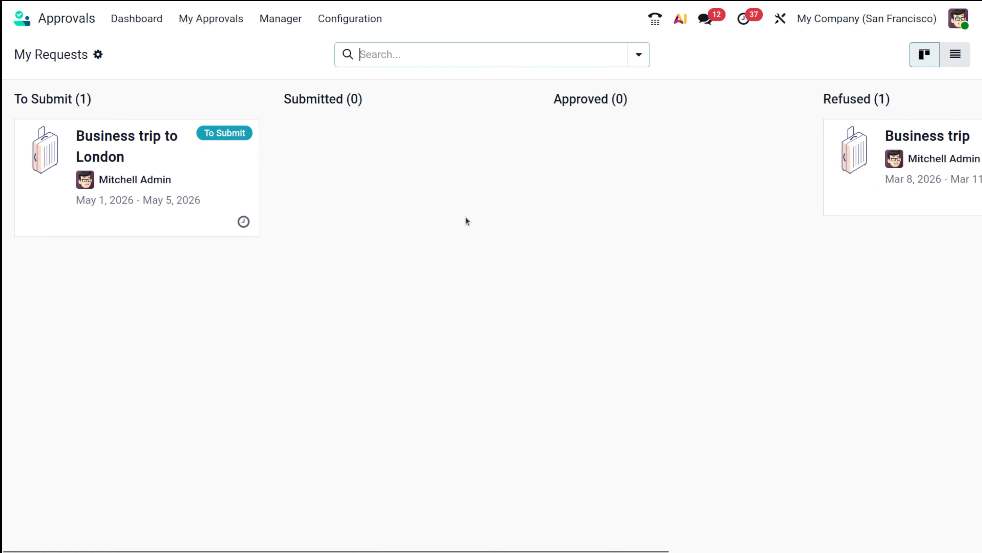
left_click(205, 157)
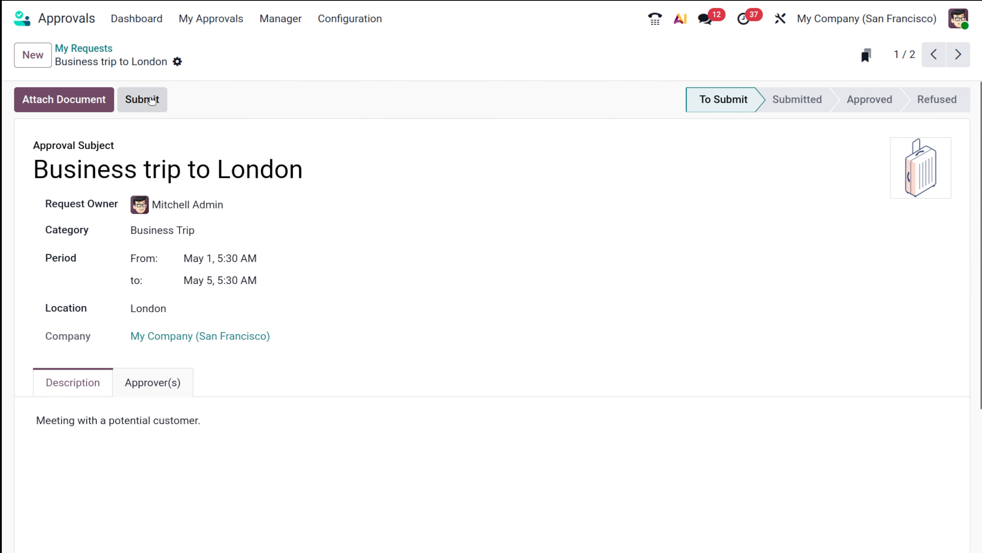
left_click(84, 48)
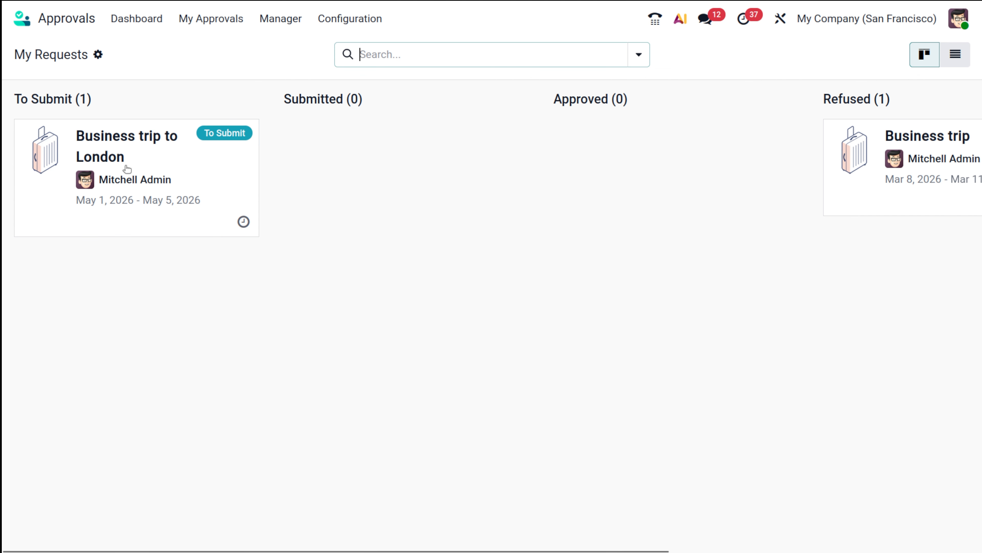
Step: Submit the Business trip to London request for approval
left_click_drag(128, 168, 402, 233)
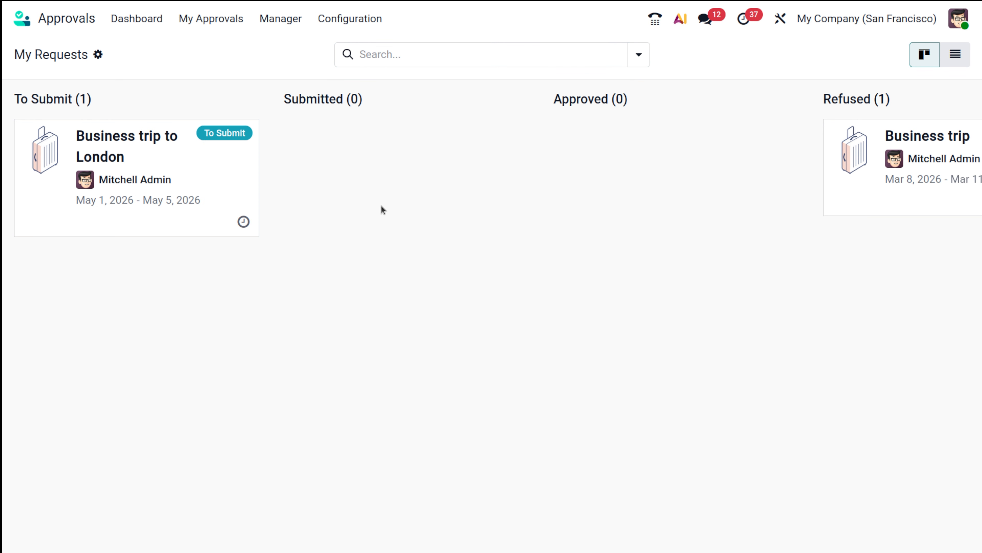
left_click(195, 178)
left_click(157, 101)
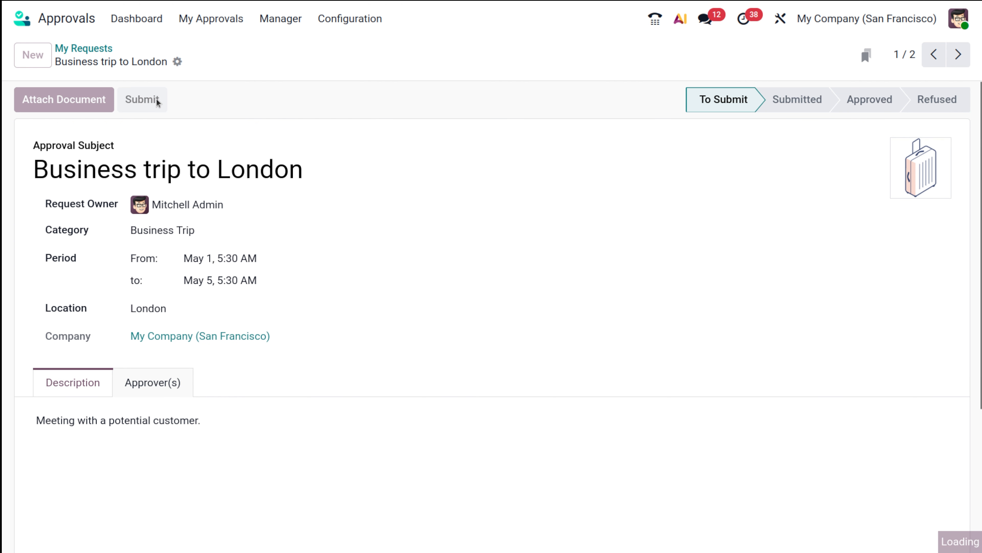
left_click(83, 48)
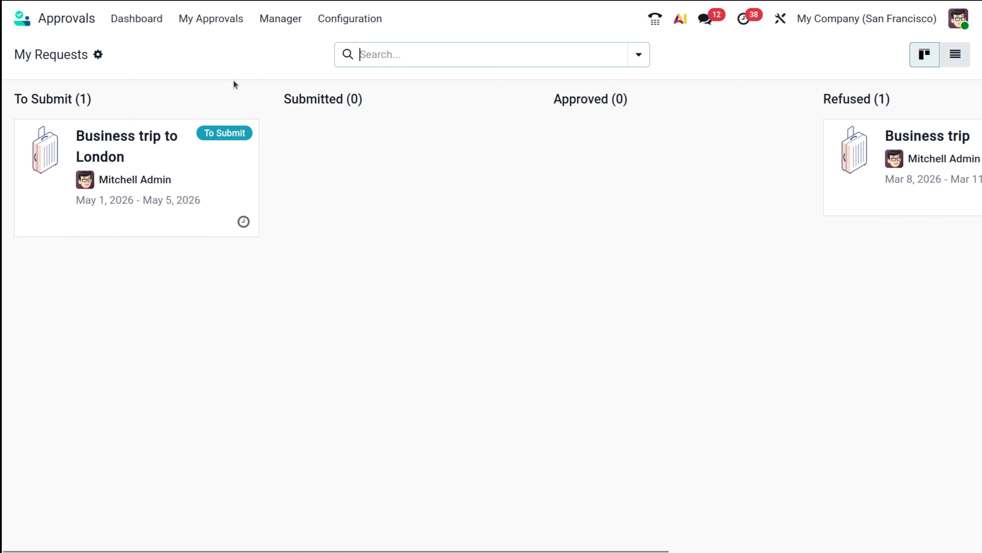
Step: Approve the London trip card and scroll the board to the Canceled column
left_click_drag(425, 179, 635, 164)
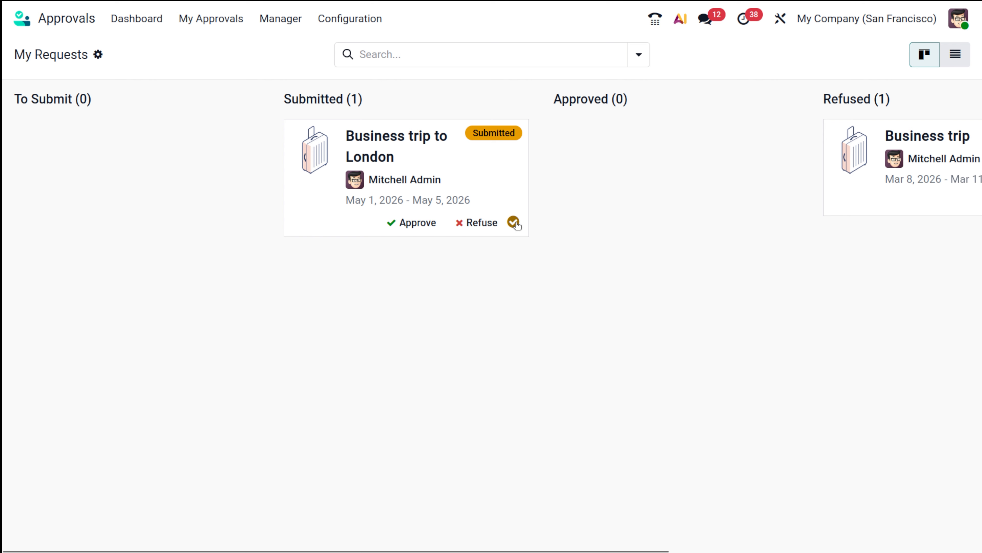
left_click(406, 224)
scroll(572, 243, "right", 2)
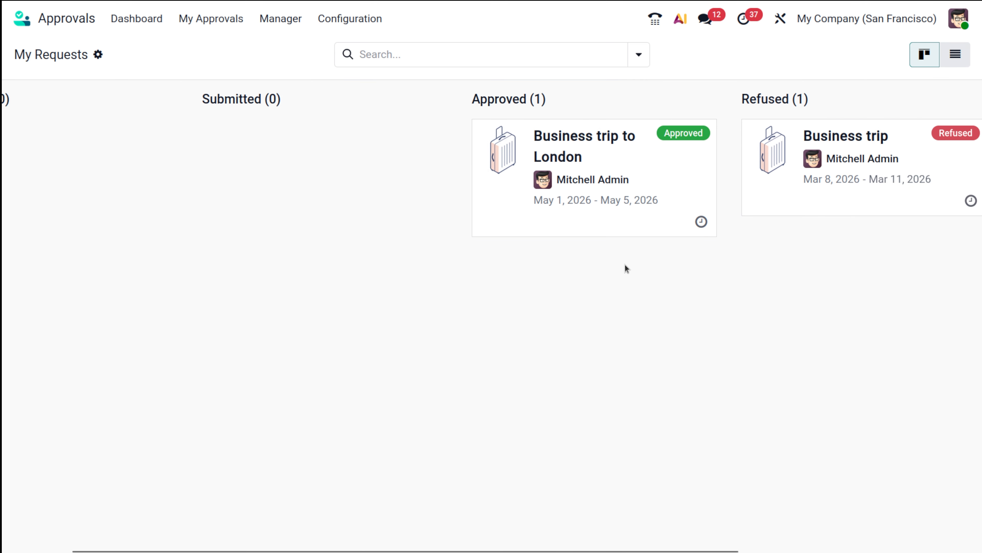
scroll(625, 264, "right", 1)
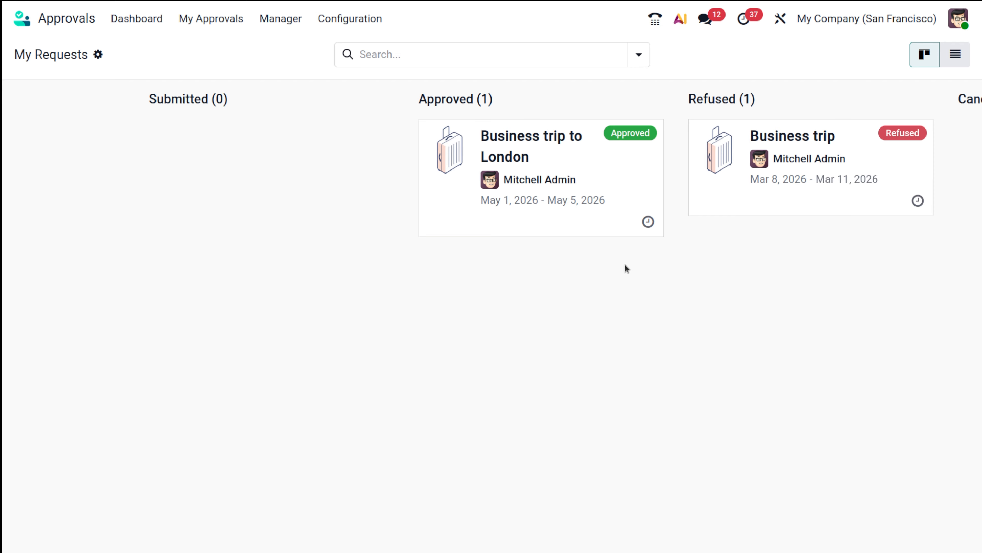
scroll(624, 264, "right", 4)
scroll(383, 264, "right", 2)
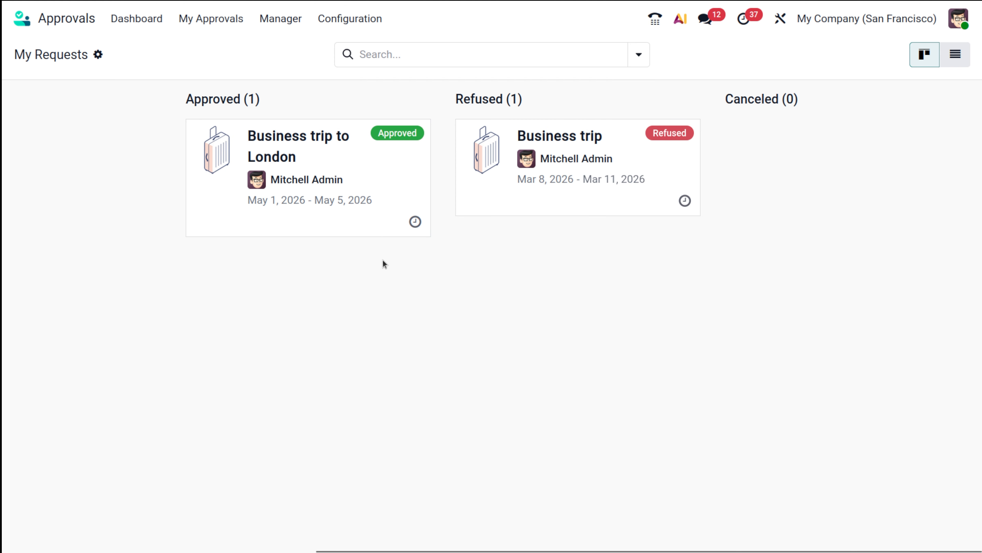
Step: Toggle My Requests between list and kanban, then show Manager > Approvals to Review
left_click(956, 55)
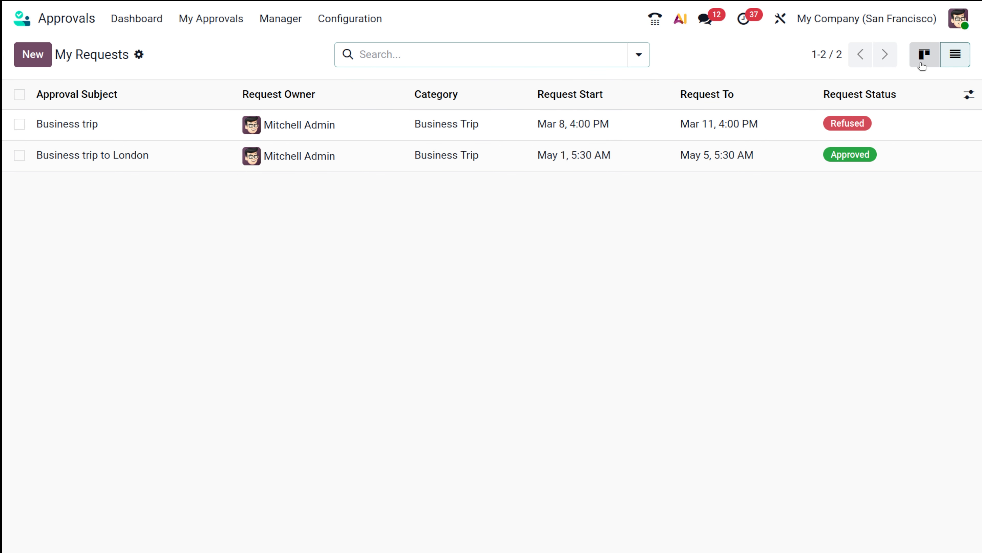
left_click(924, 56)
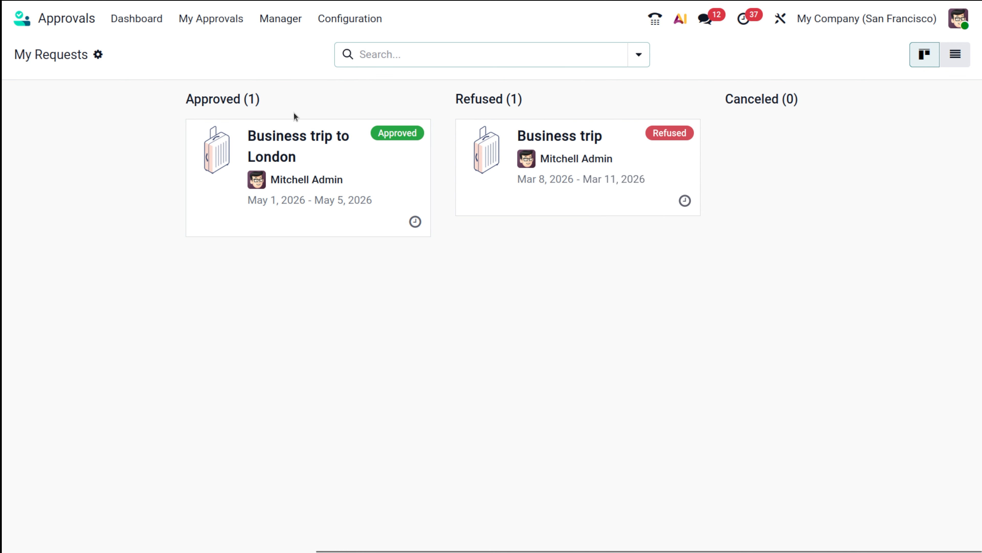
left_click(219, 21)
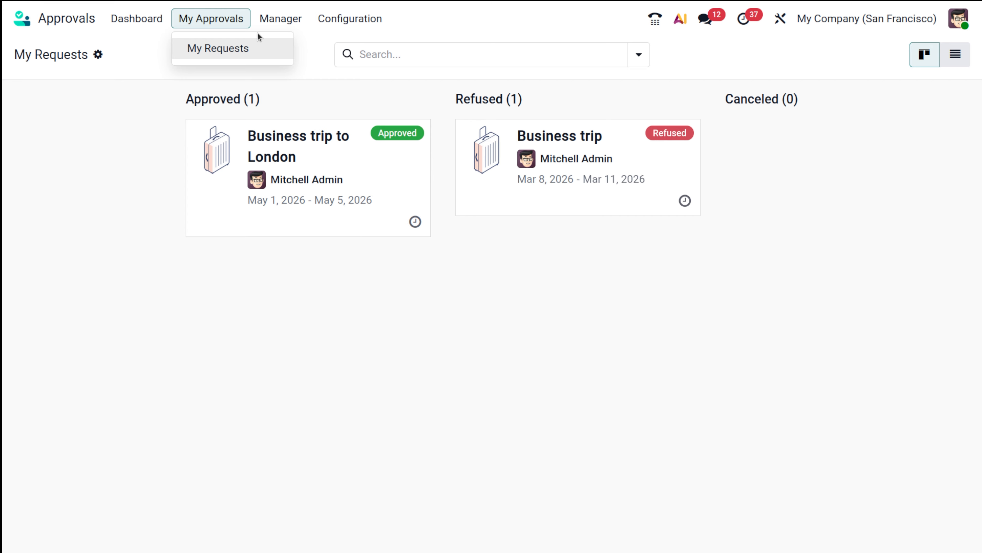
mouse_move(279, 29)
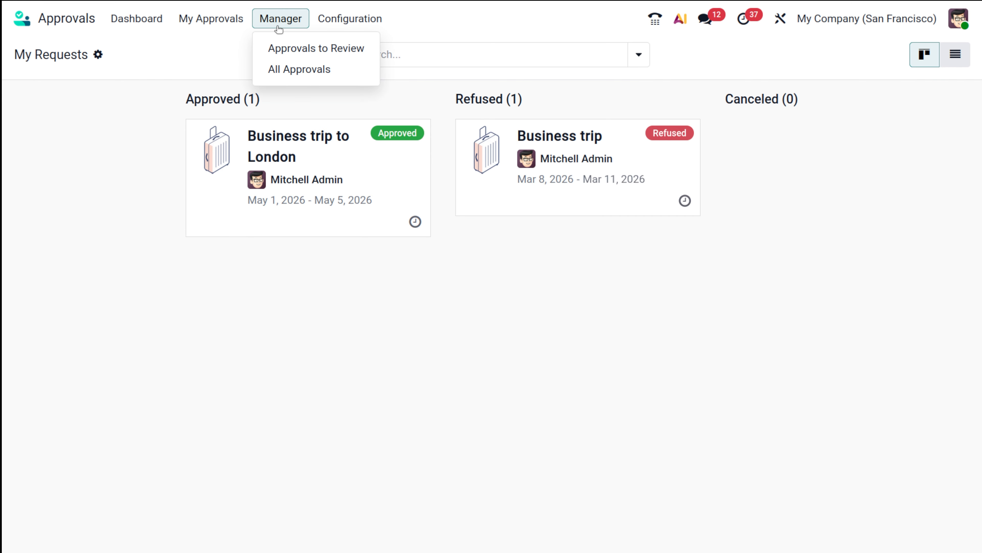
left_click(320, 47)
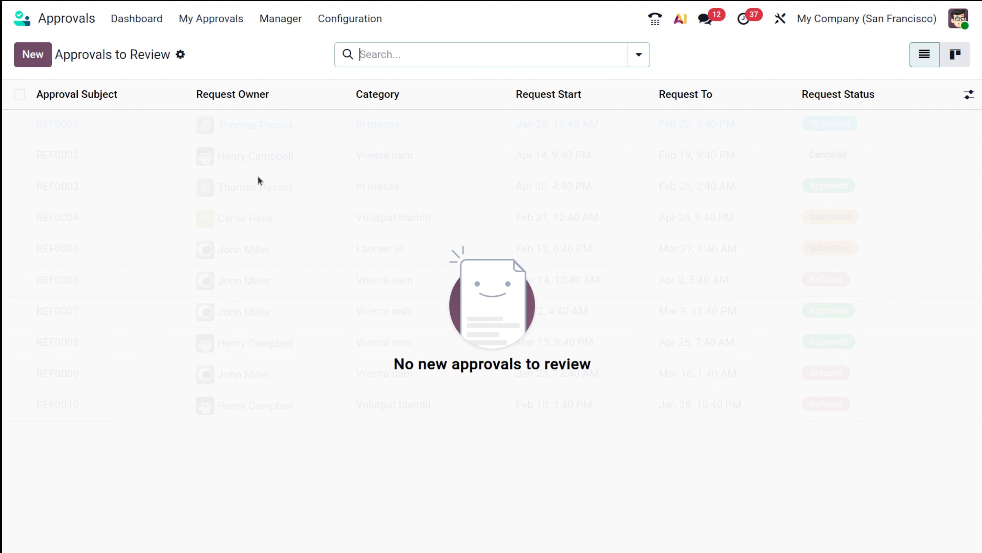
Step: Discard a blank request, then submit 'Borrow the screwdriver' from the All Approvals list
left_click(31, 54)
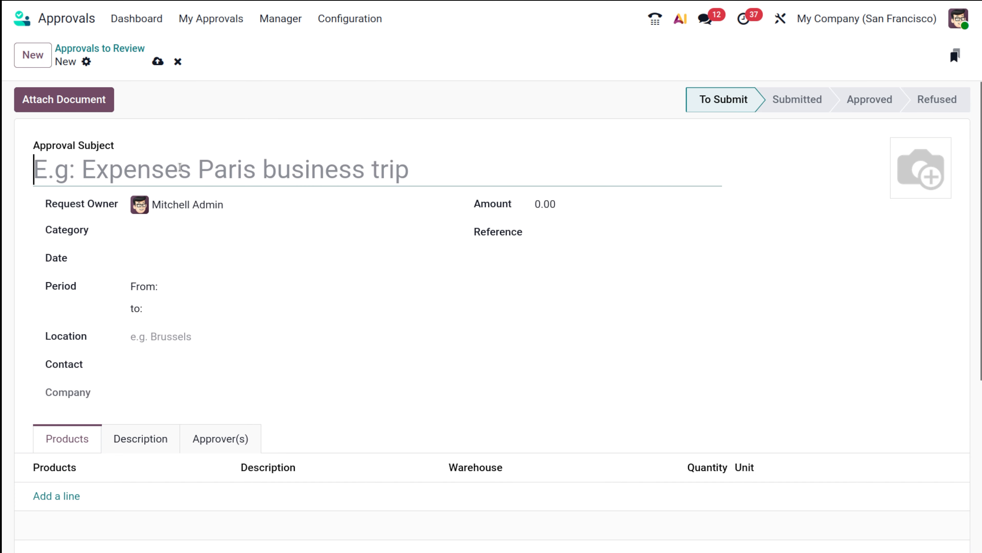
left_click(178, 62)
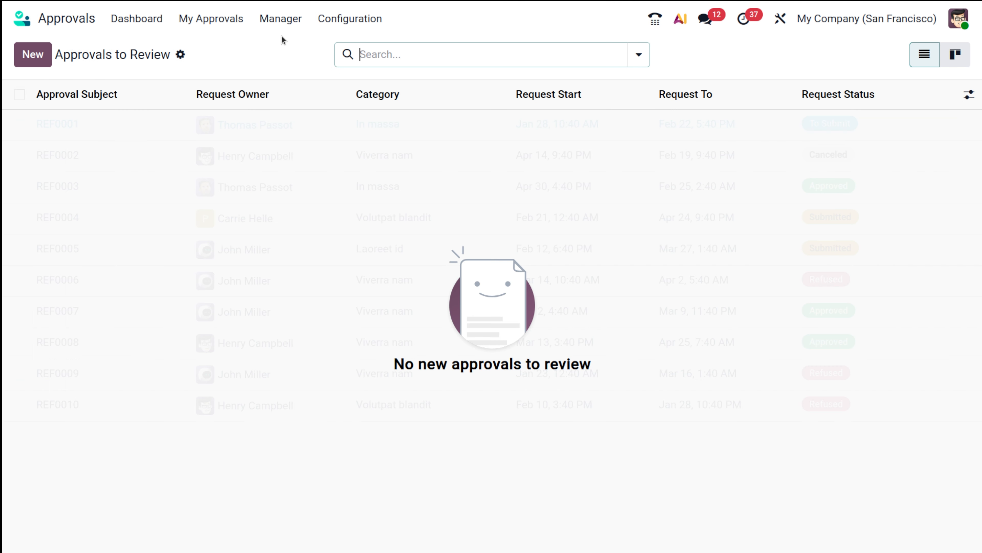
left_click(284, 20)
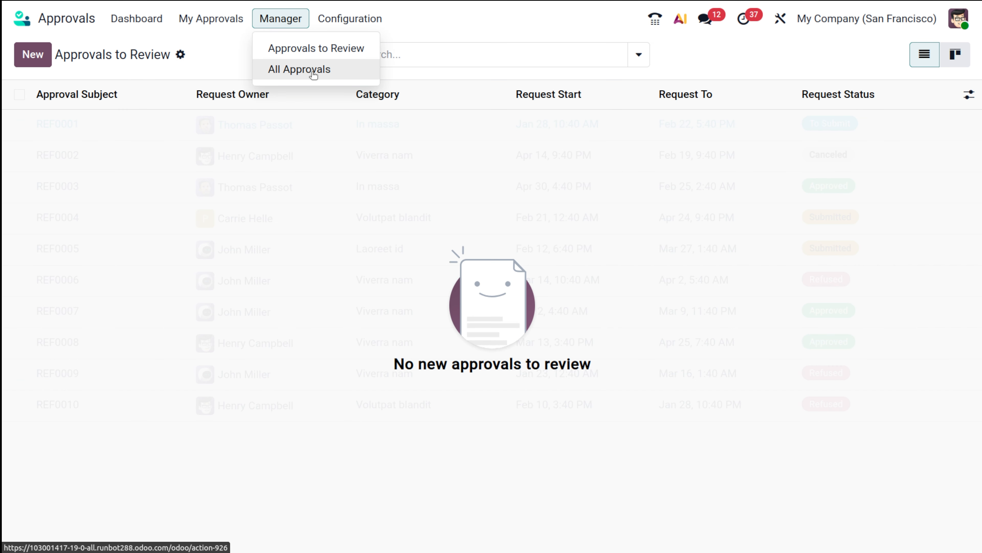
left_click(312, 72)
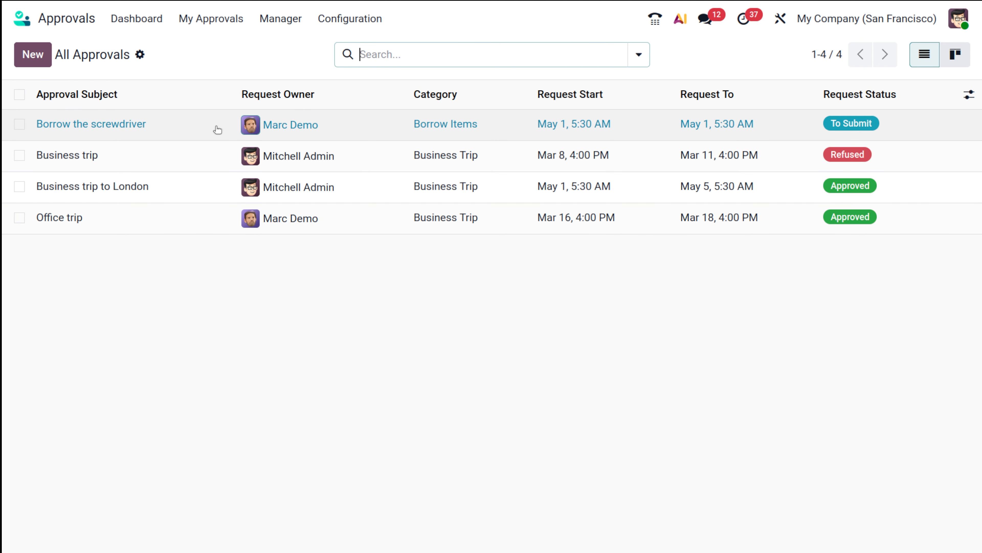
left_click(163, 135)
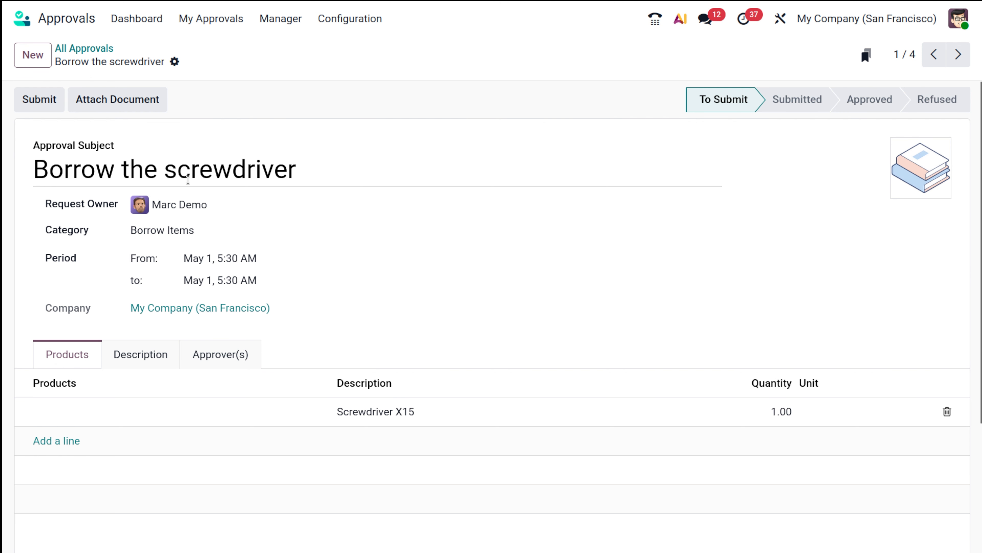
left_click(49, 99)
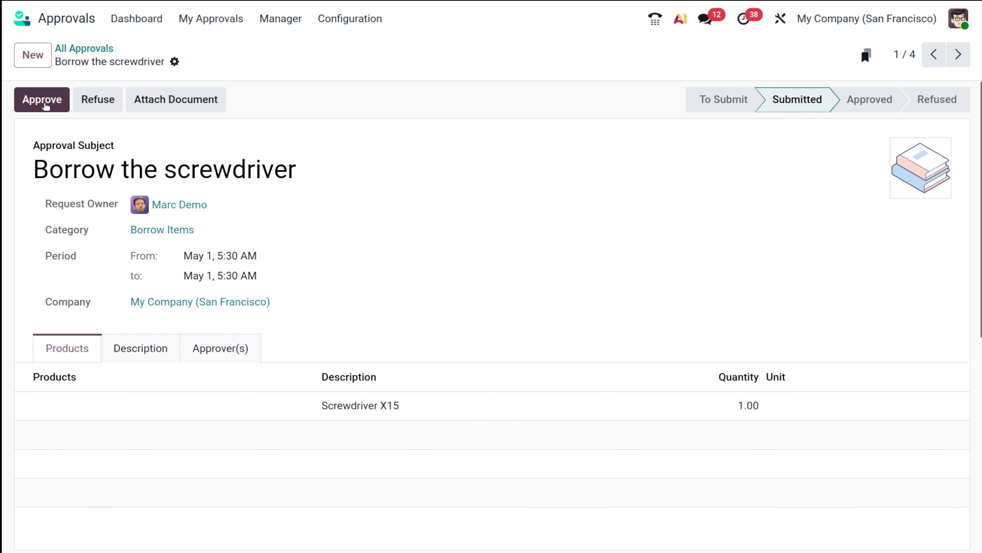
left_click(88, 49)
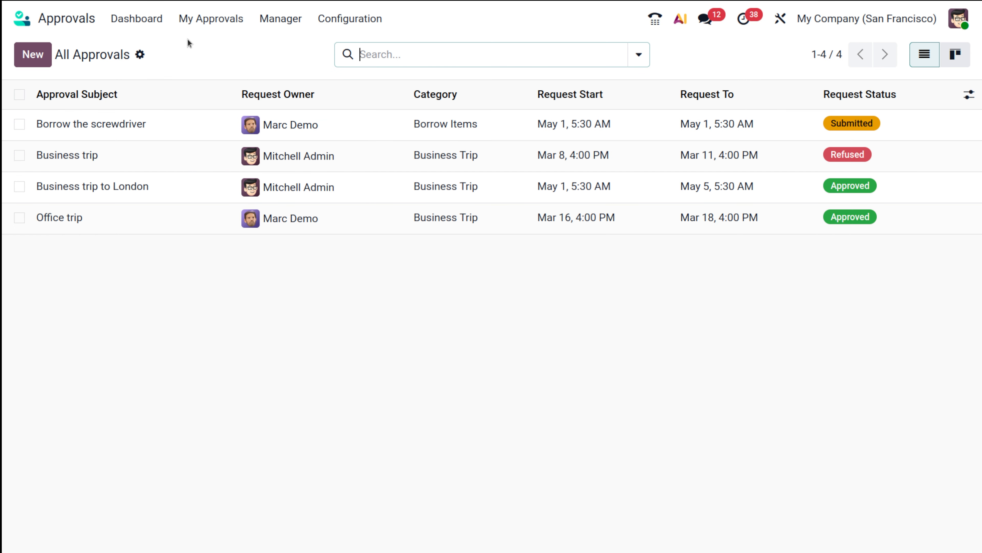
Step: Check the Borrow the screwdriver request in Approvals to Review and show that queue as a board
left_click(227, 24)
left_click(284, 20)
left_click(285, 46)
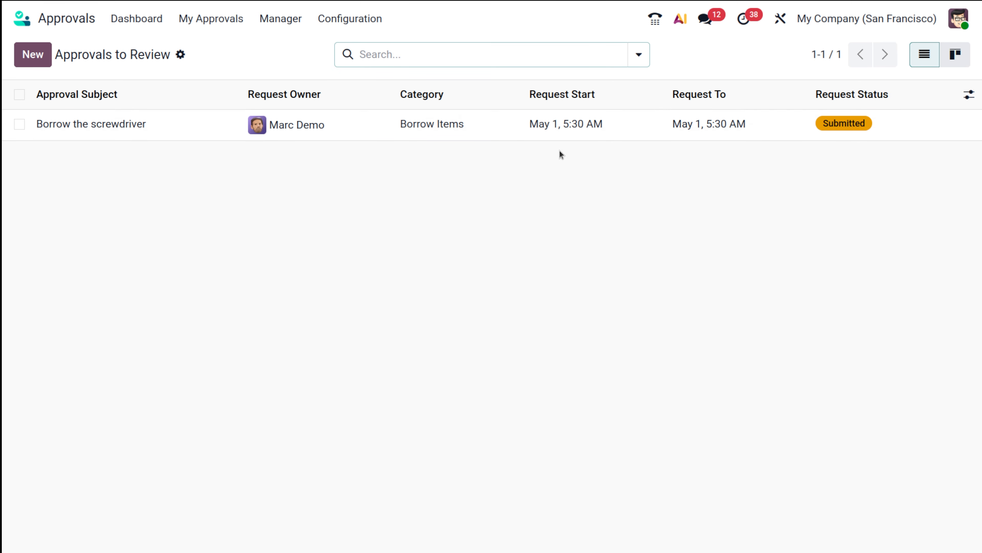
left_click(379, 126)
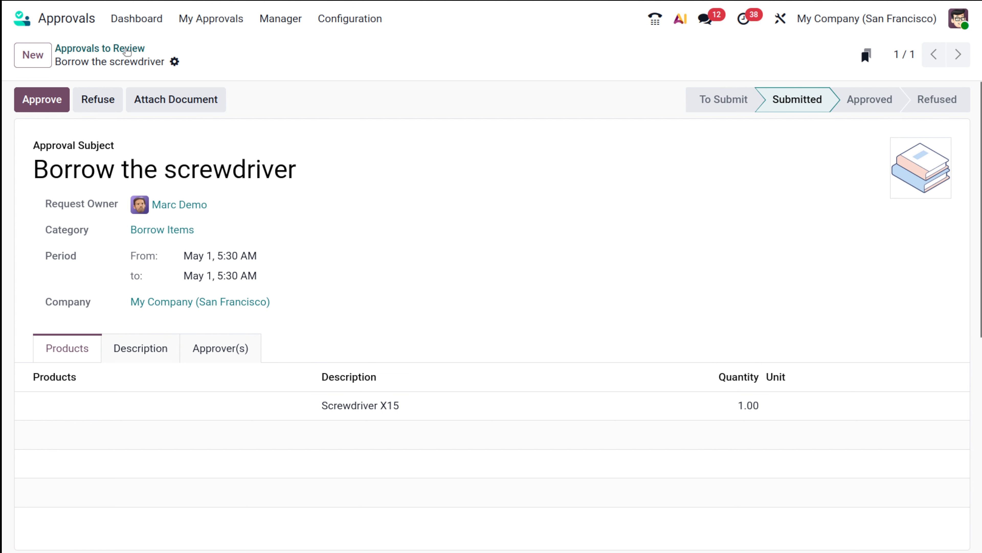
left_click(99, 49)
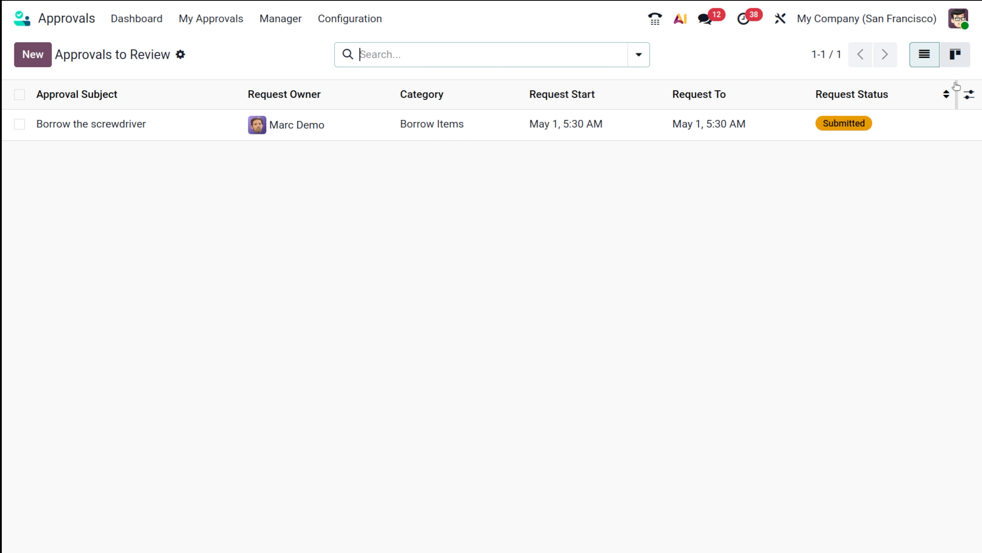
left_click(955, 54)
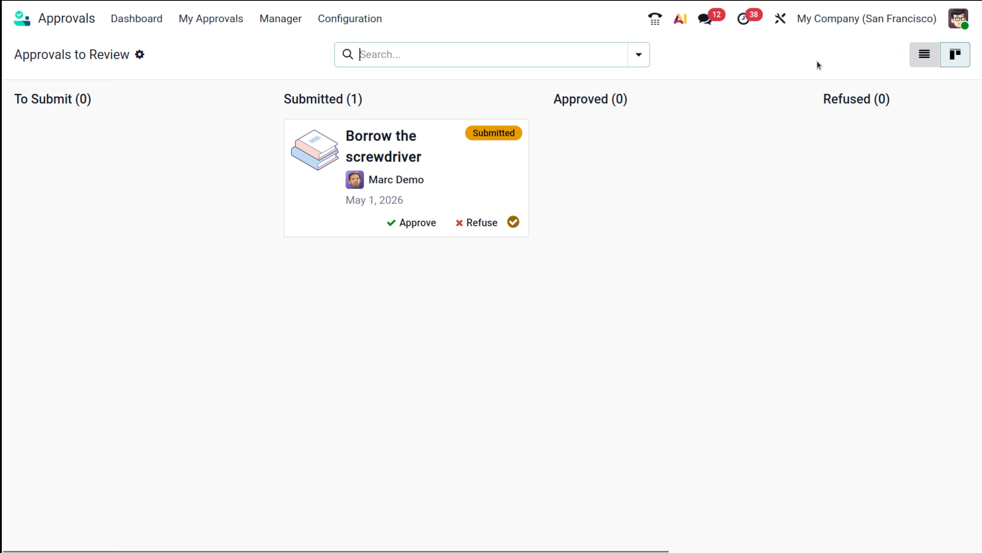
Step: Show All Approvals as a kanban board by status and open the Configuration menu
left_click(287, 24)
left_click(303, 68)
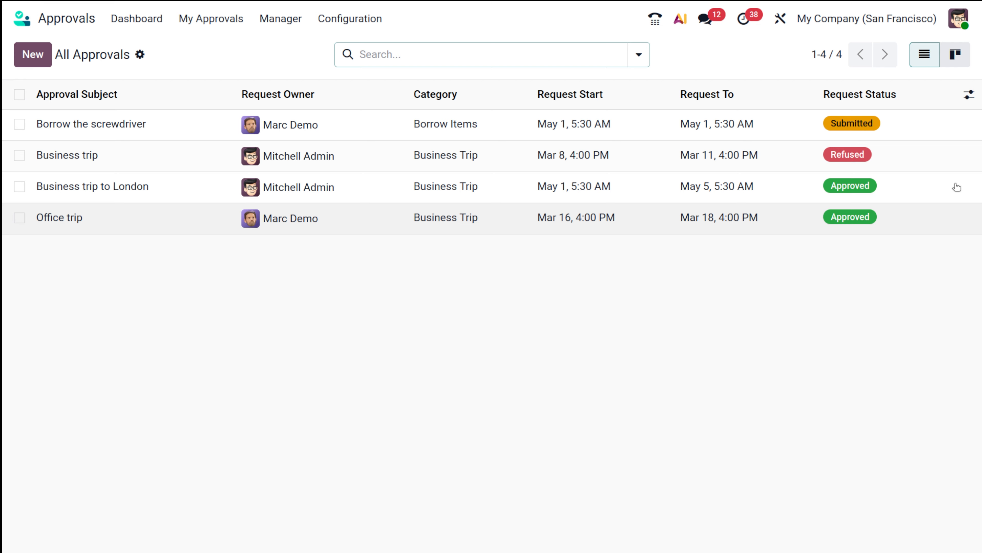
left_click(960, 63)
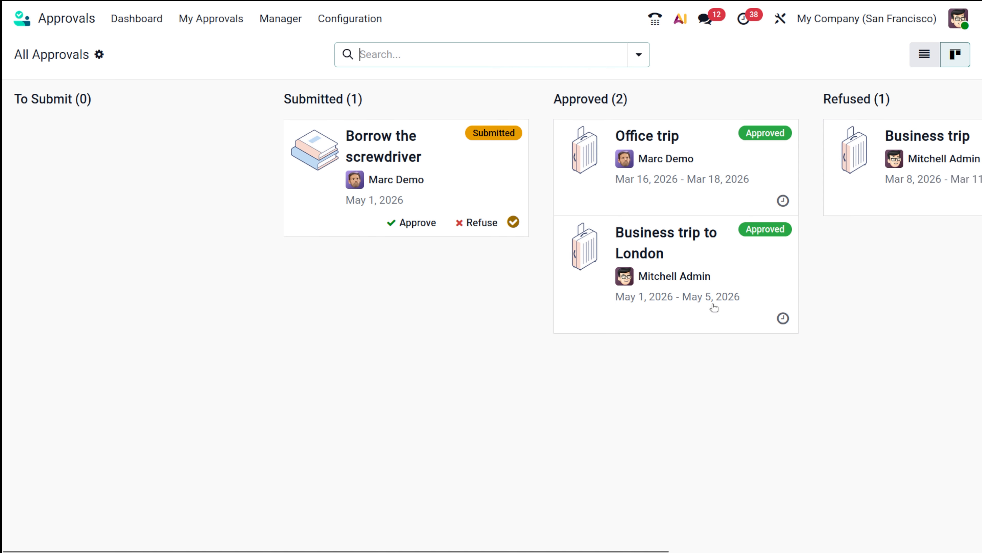
scroll(714, 308, "right", 8)
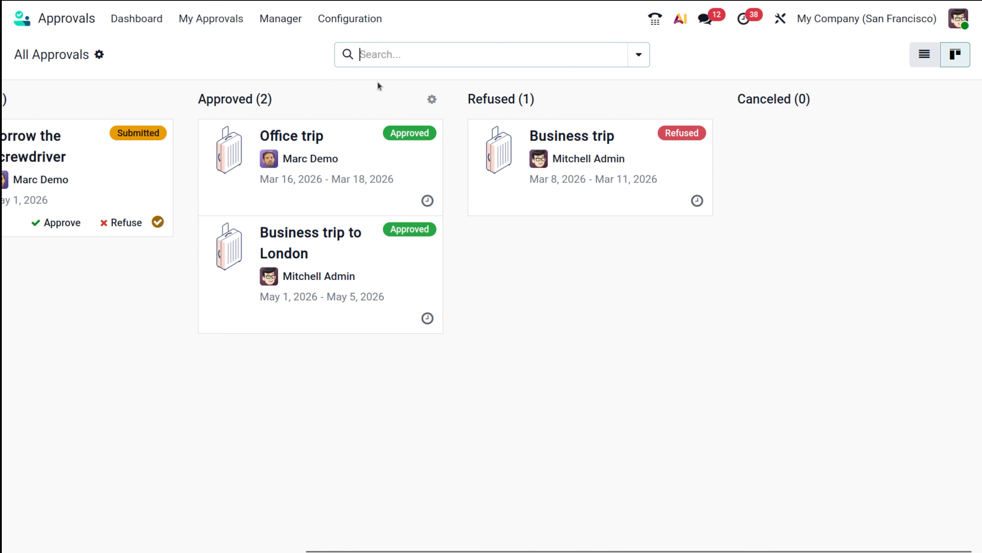
left_click(354, 26)
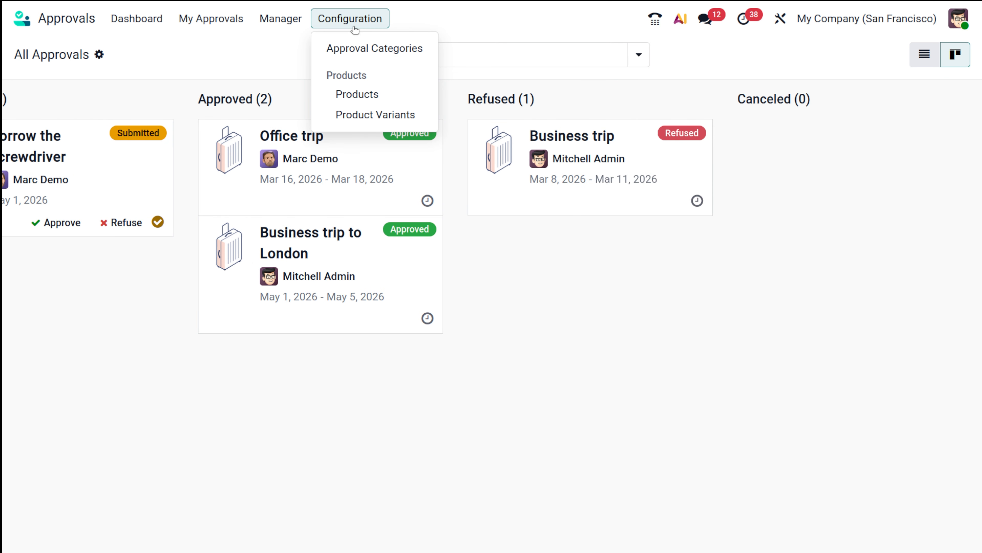
Step: Start a new approval category named 'Client Meeting'
left_click(424, 47)
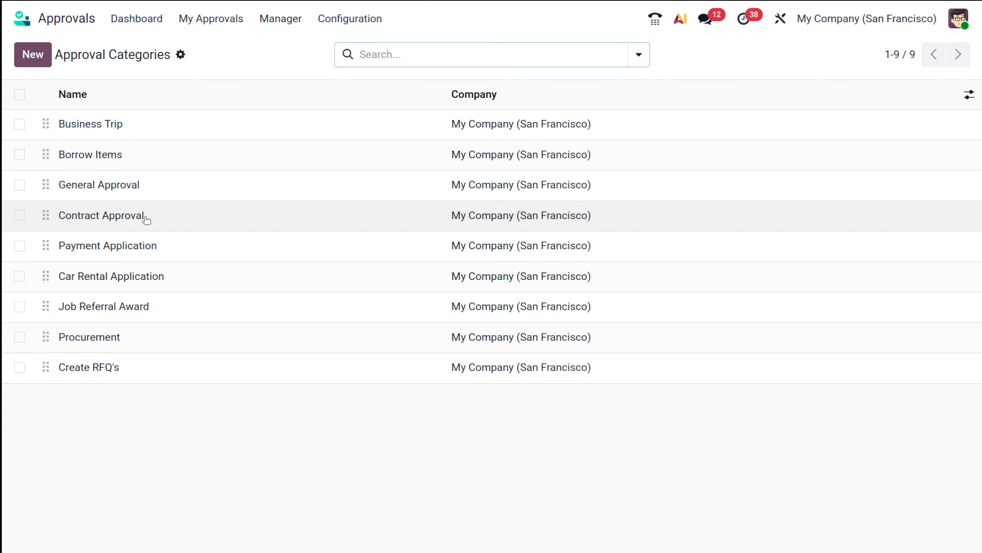
left_click(33, 54)
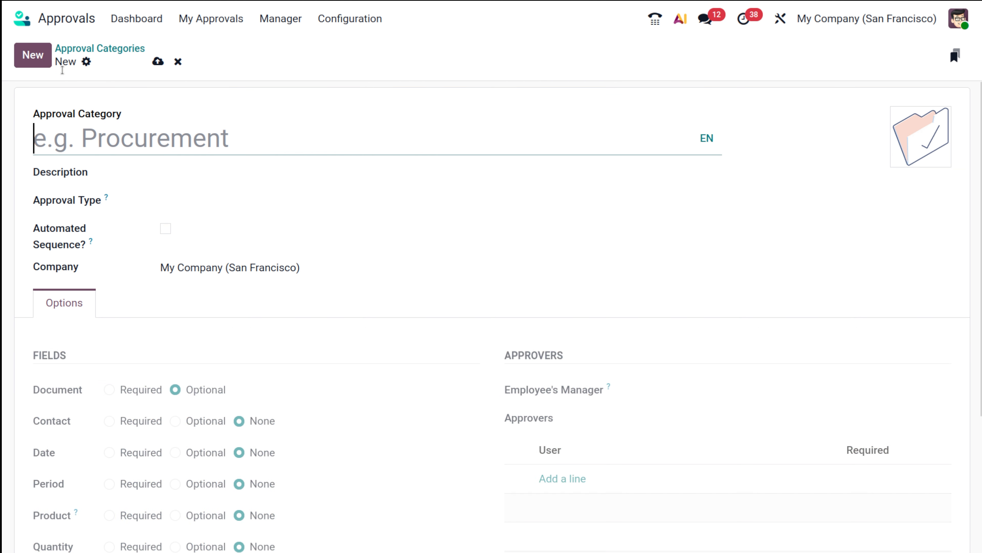
type("C")
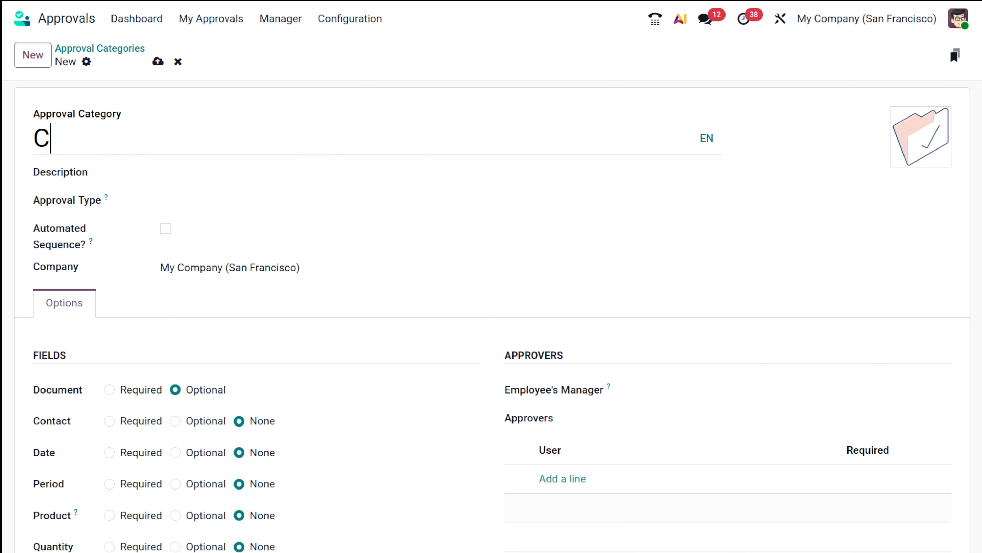
type("lient Meeting")
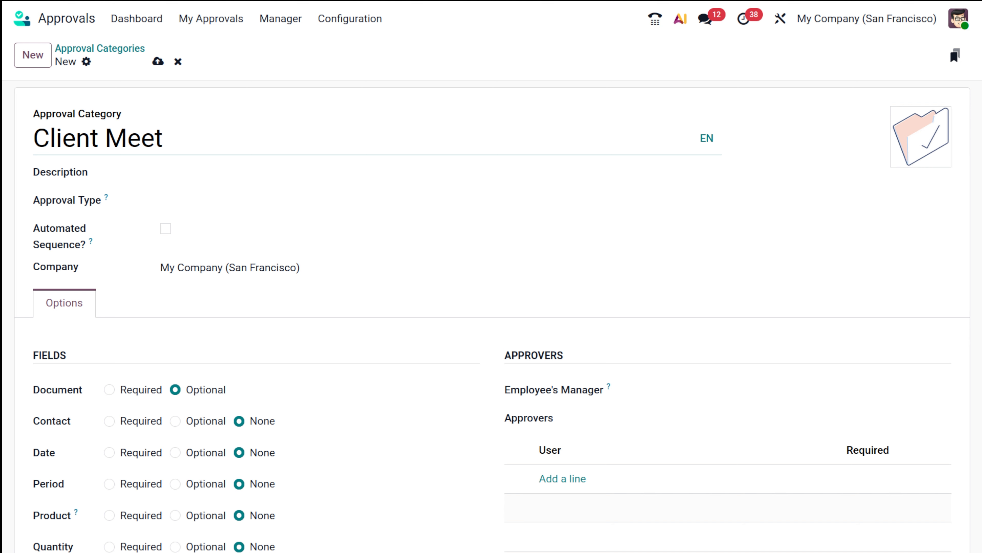
left_click(197, 170)
Step: Leave the approval type unset and Automated Sequence switched off
left_click(174, 204)
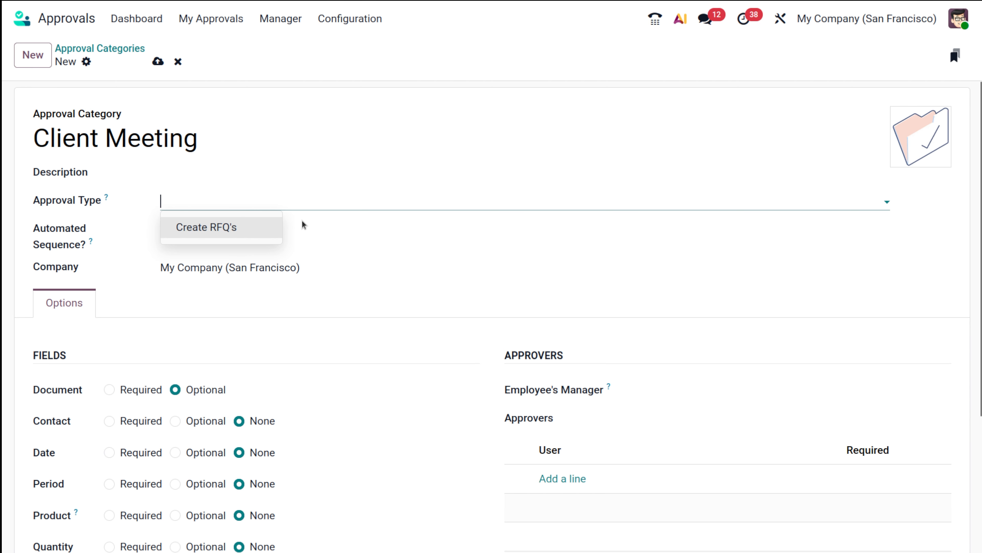
left_click(365, 230)
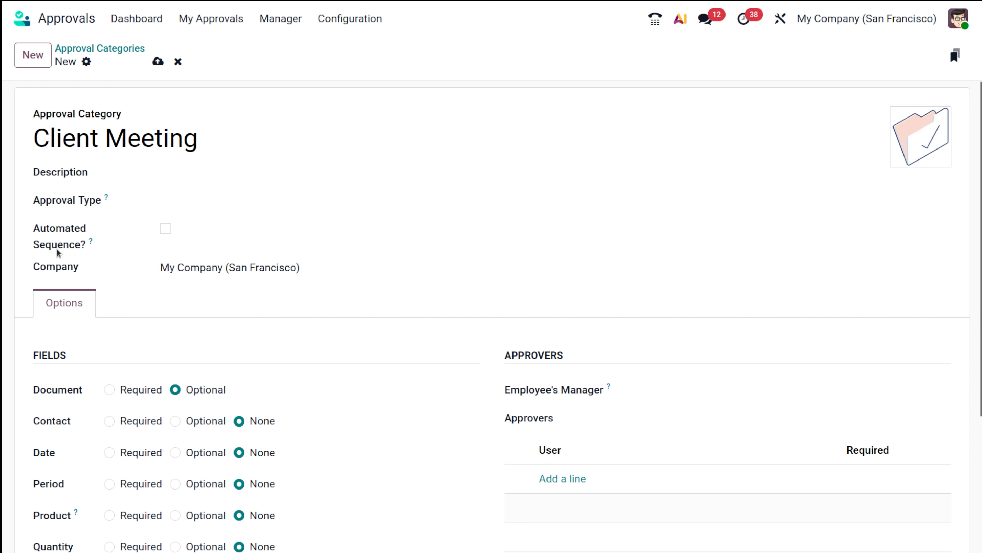
left_click(165, 231)
left_click(179, 263)
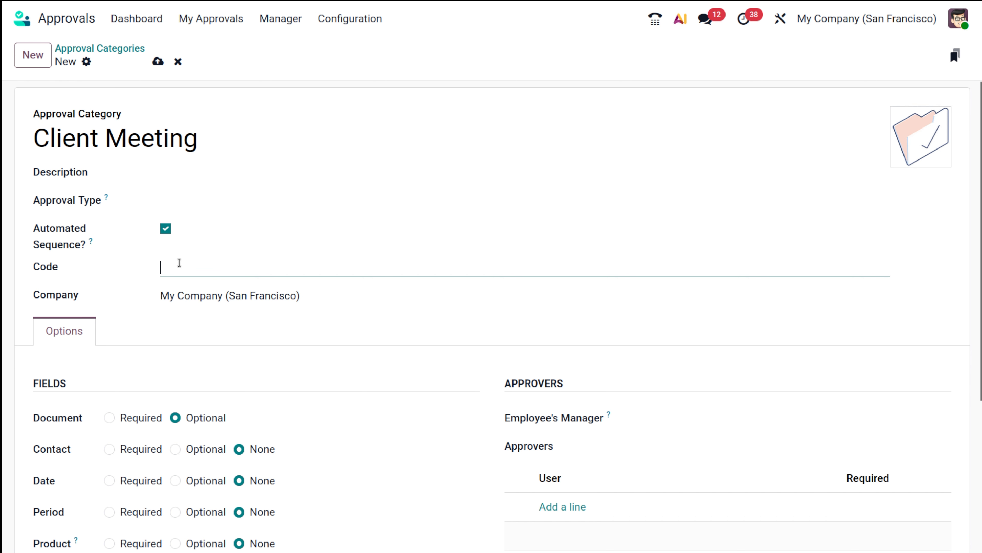
left_click(165, 229)
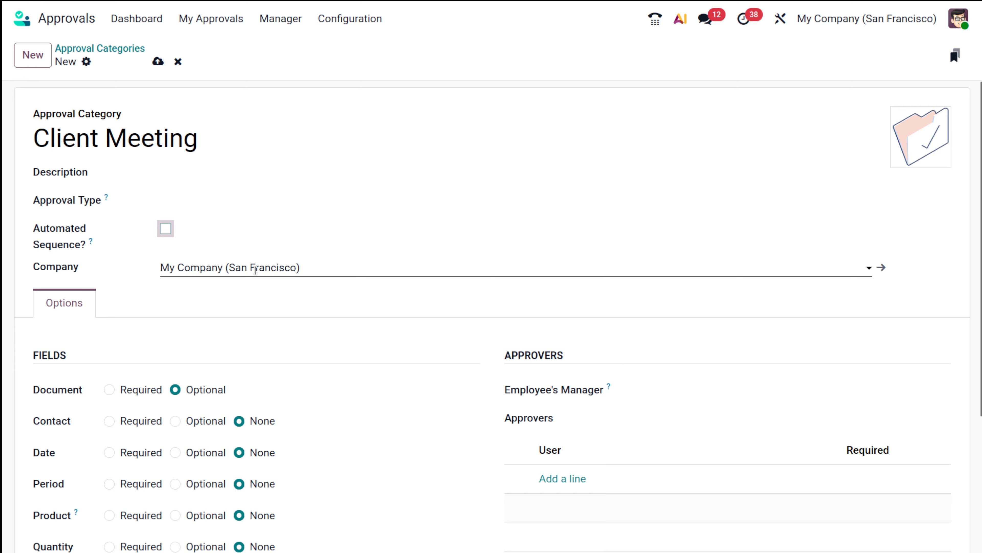
Step: Set Employee's Manager to 'Is Approver' on the Client Meeting category
scroll(247, 348, "down", 5)
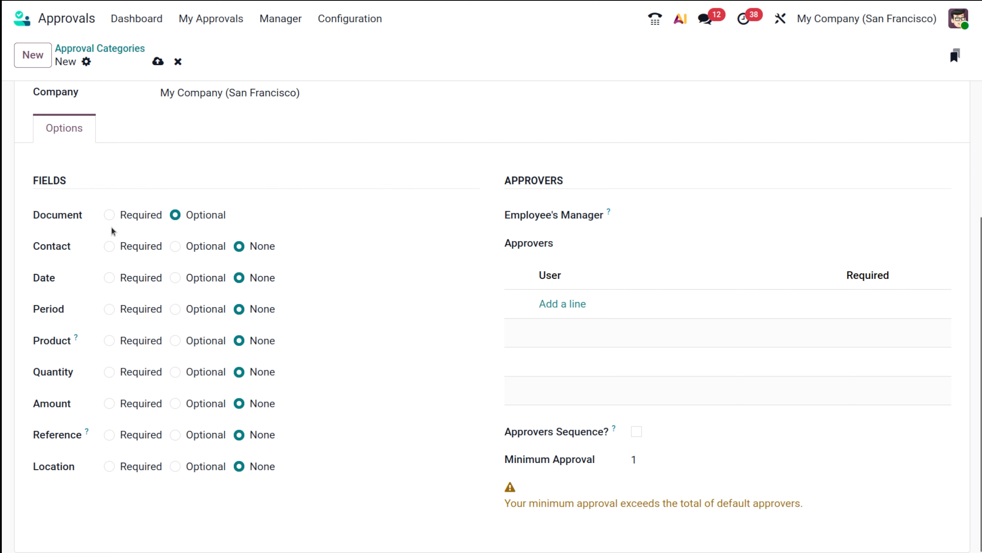
scroll(293, 271, "up", 5)
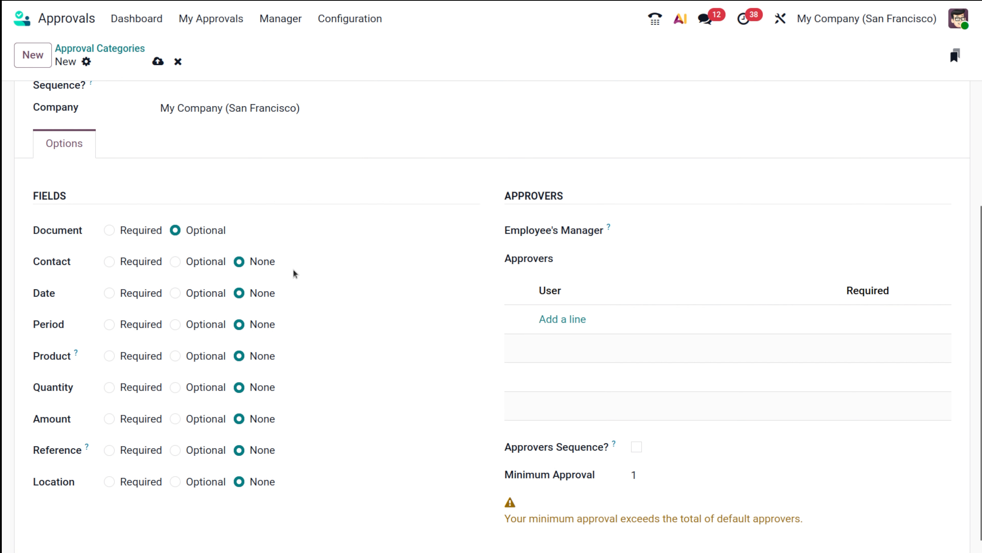
scroll(294, 269, "down", 5)
left_click(703, 229)
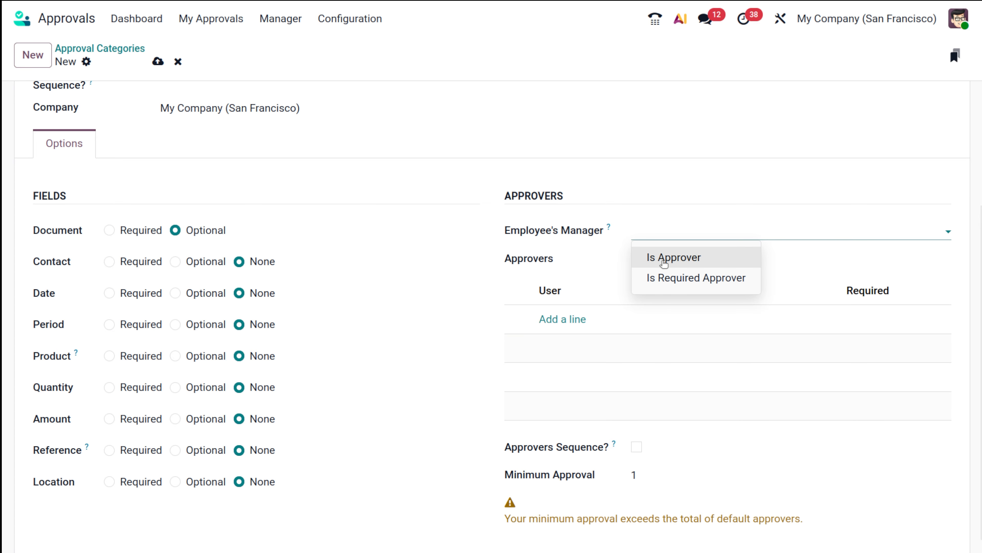
left_click(592, 248)
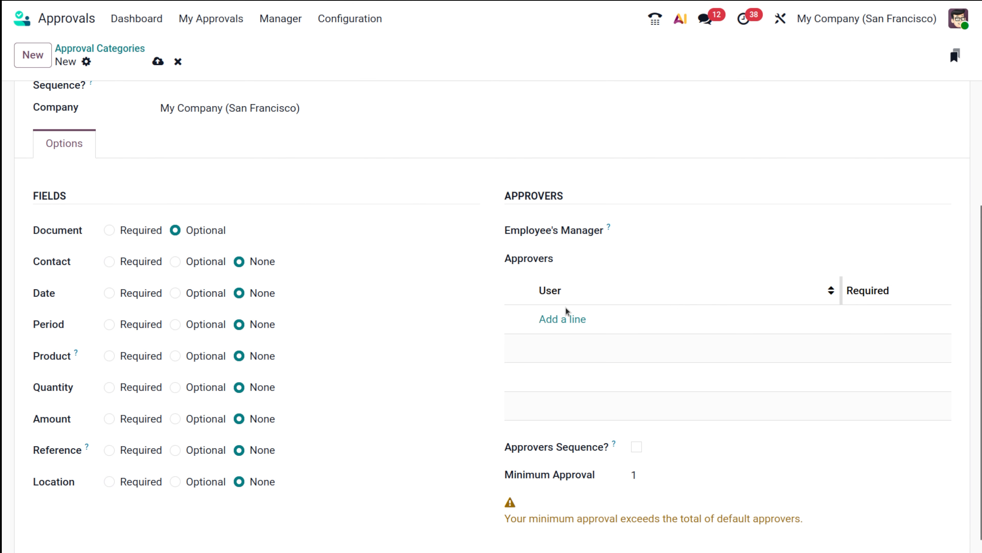
left_click(569, 318)
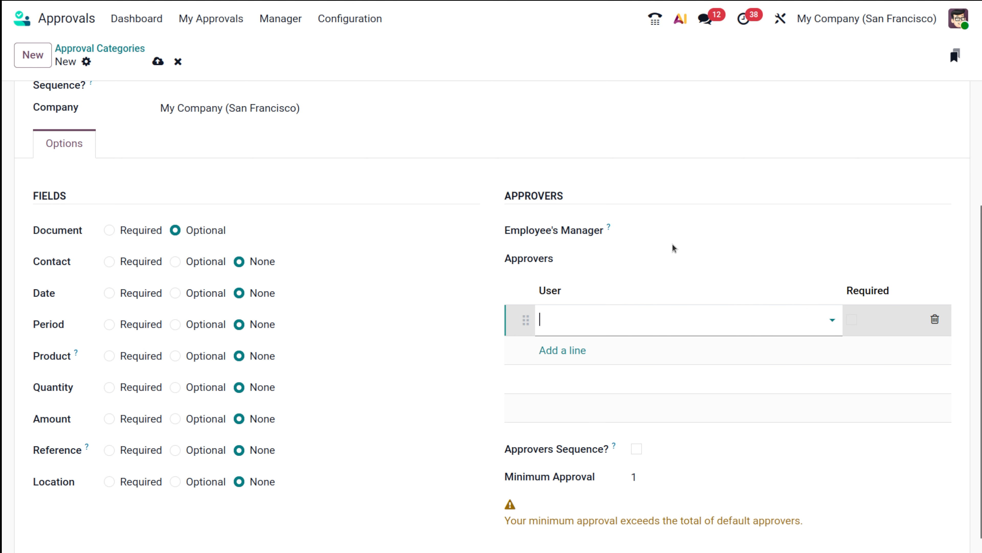
left_click(657, 225)
left_click(656, 226)
left_click(656, 226)
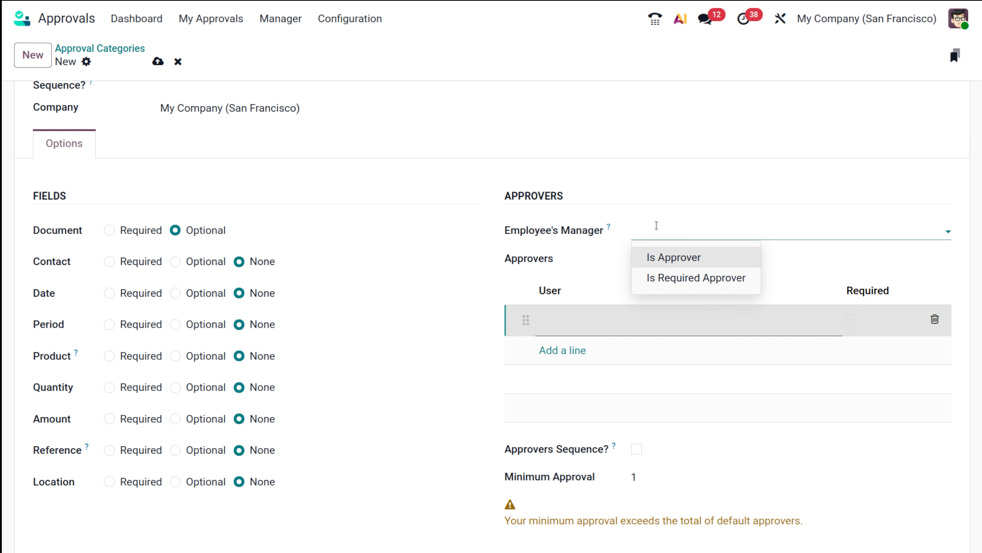
left_click(685, 259)
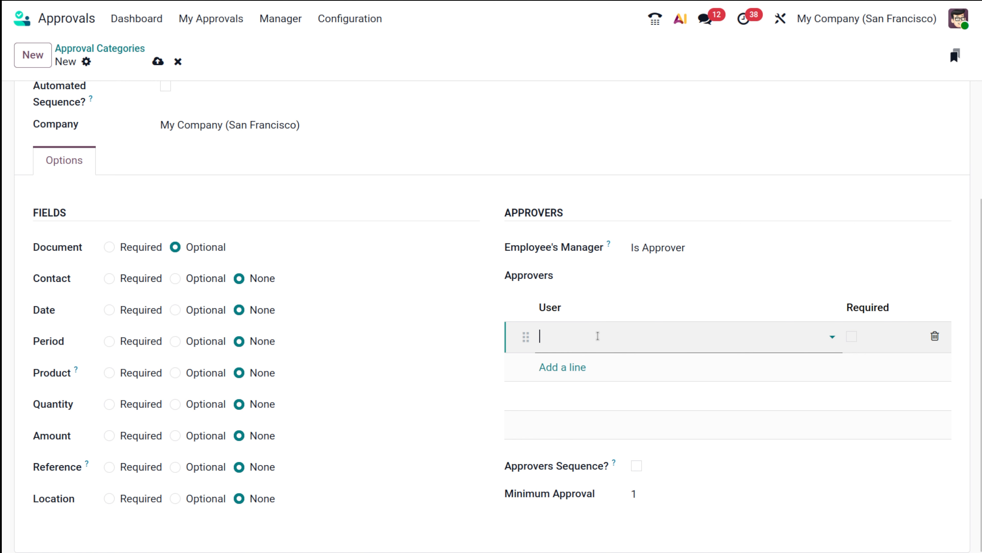
Step: Add the first listed user as an approver and save the category
left_click(609, 334)
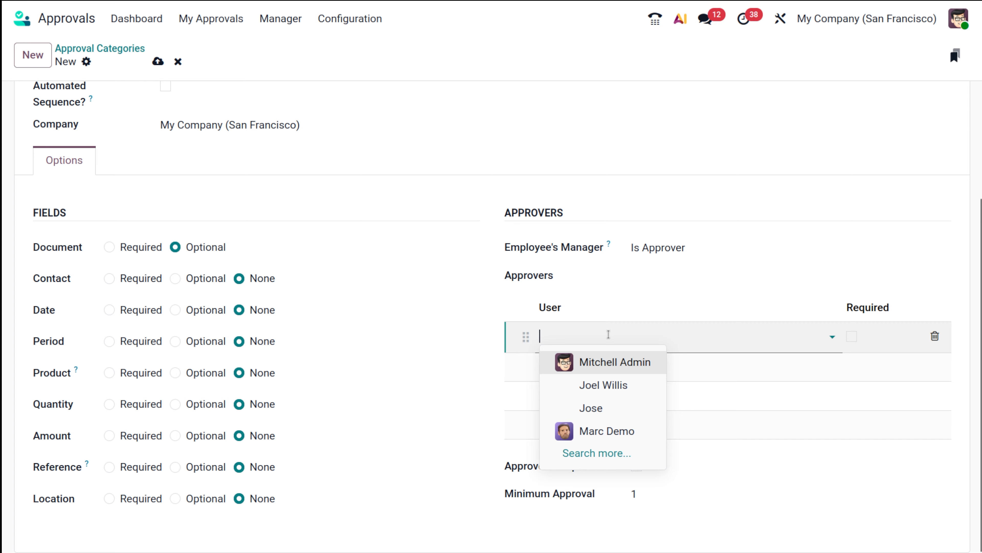
left_click(609, 361)
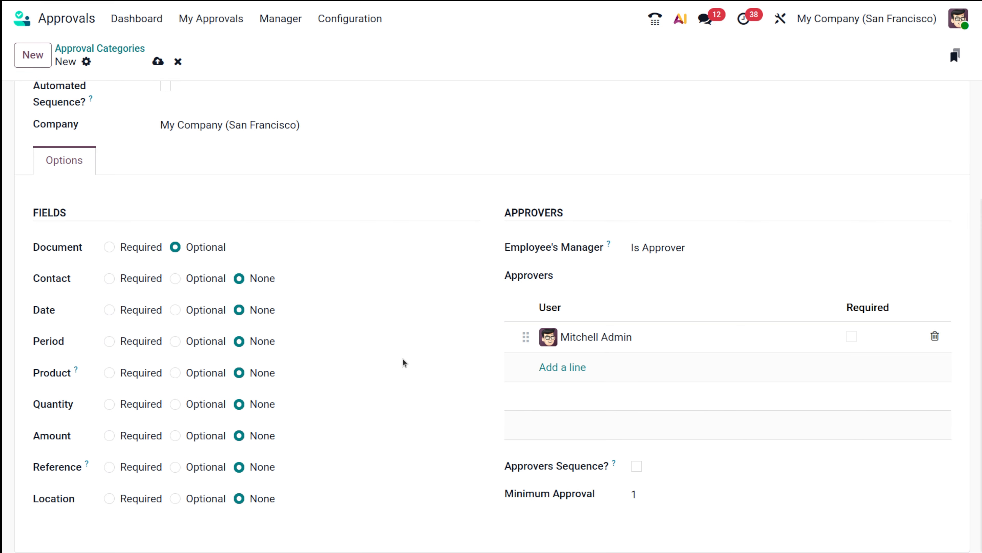
scroll(403, 362, "up", 4)
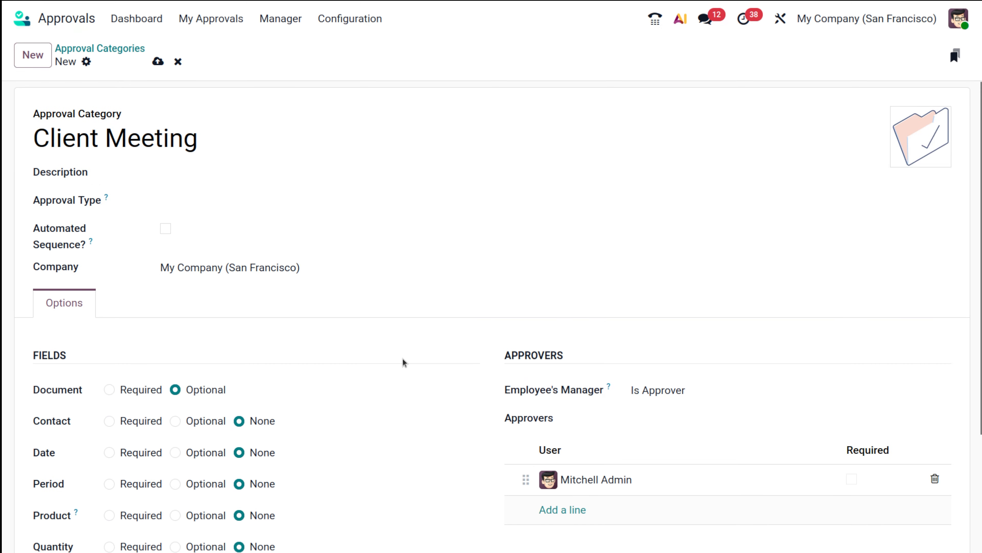
left_click(158, 61)
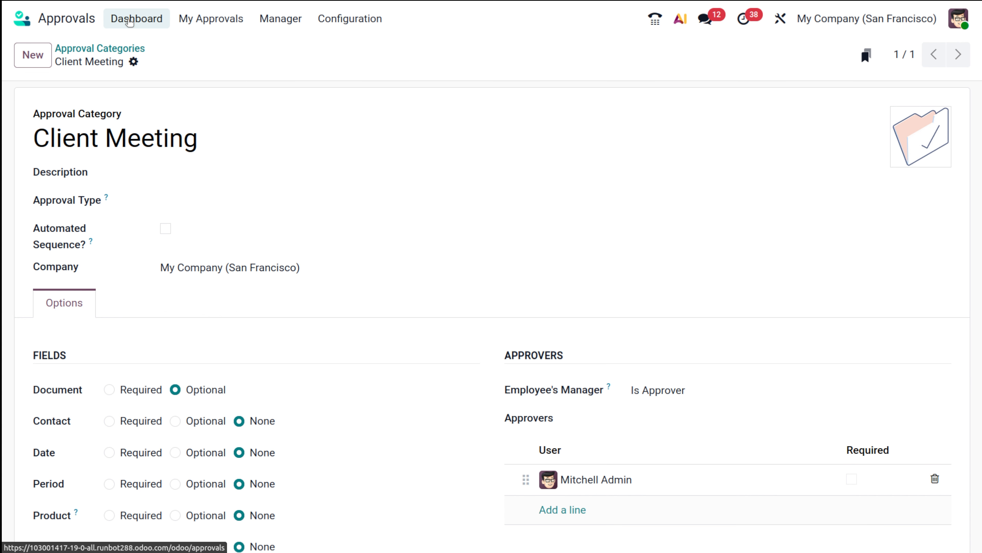
Step: Confirm Client Meeting on the dashboard, then open Configuration > Products
left_click(137, 19)
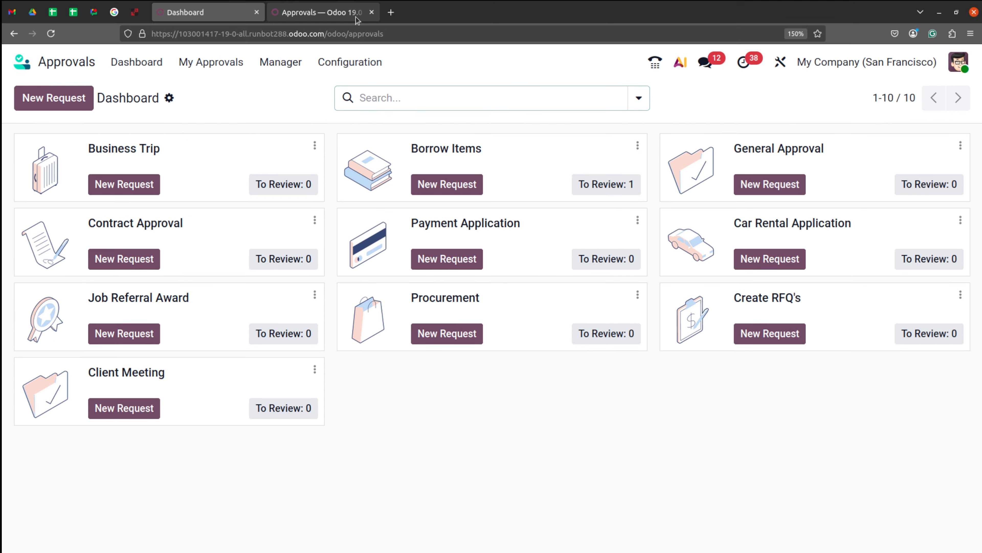
left_click(350, 18)
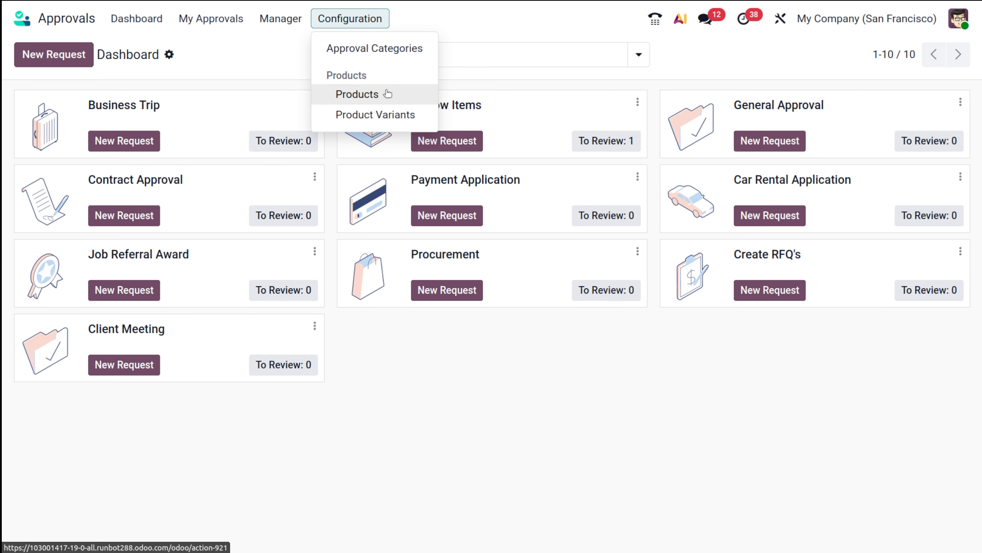
left_click(362, 96)
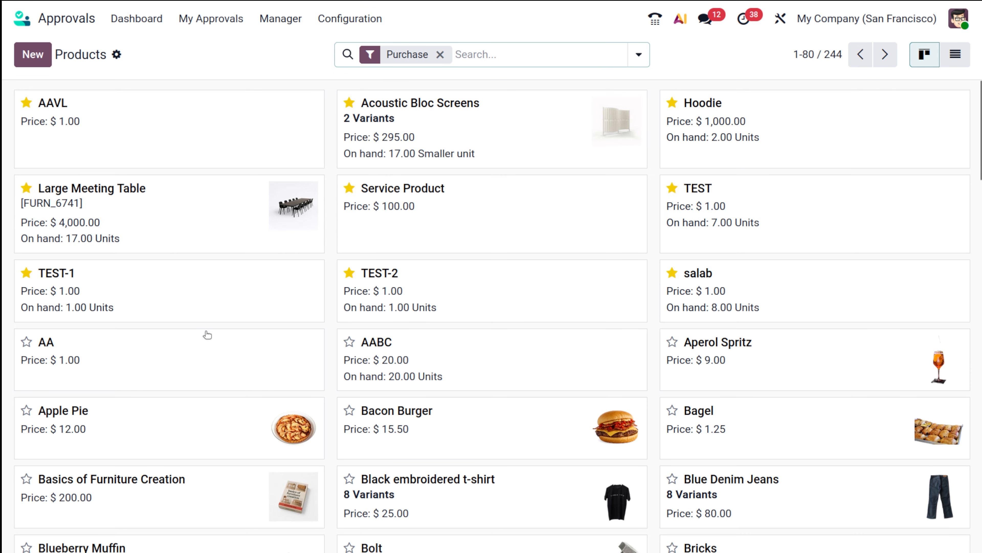
scroll(208, 339, "down", 20)
scroll(208, 340, "up", 20)
Step: Start a new product and discard the blank product form
left_click(35, 54)
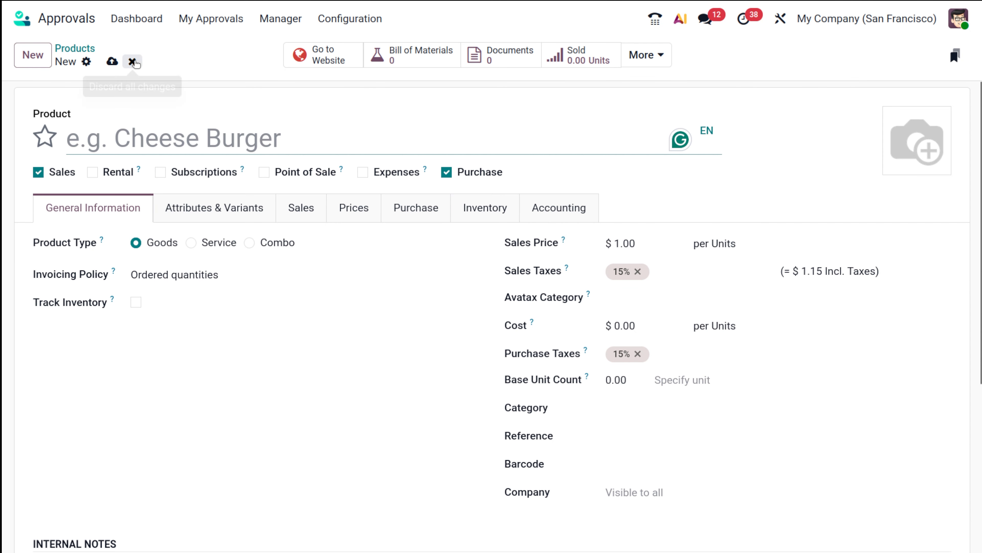
left_click(133, 62)
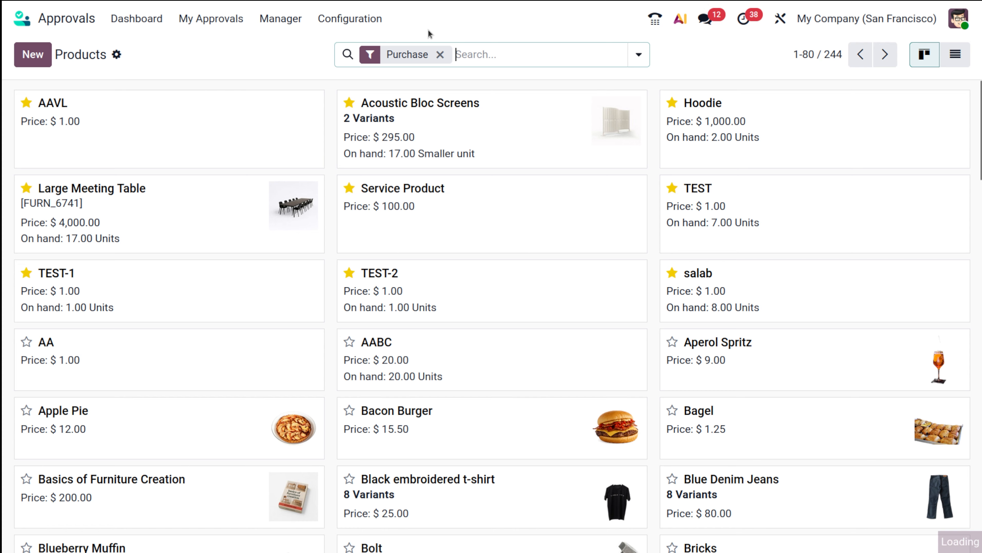
left_click(359, 20)
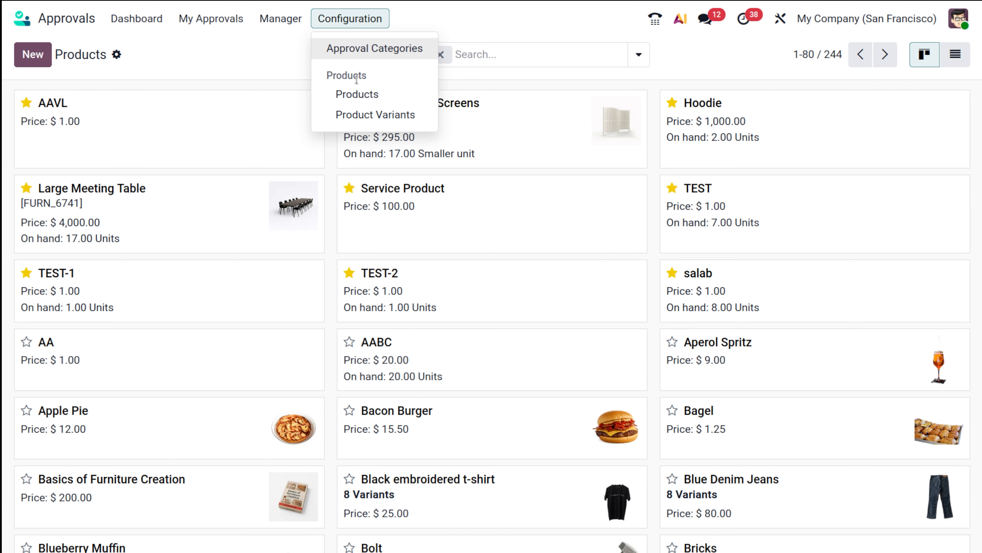
Step: Go to Product Variants, start a new variant record, then abandon it and return to the list
left_click(366, 120)
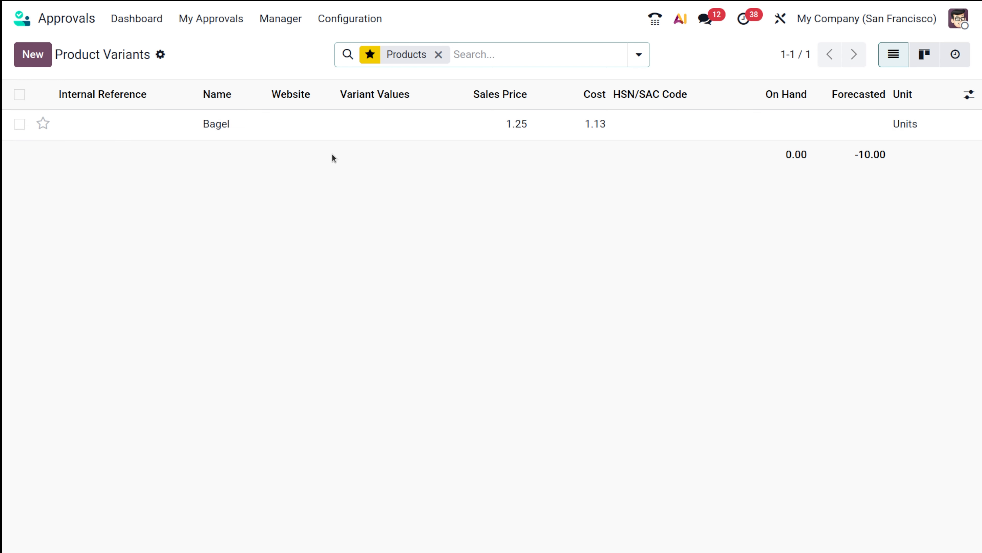
left_click(23, 60)
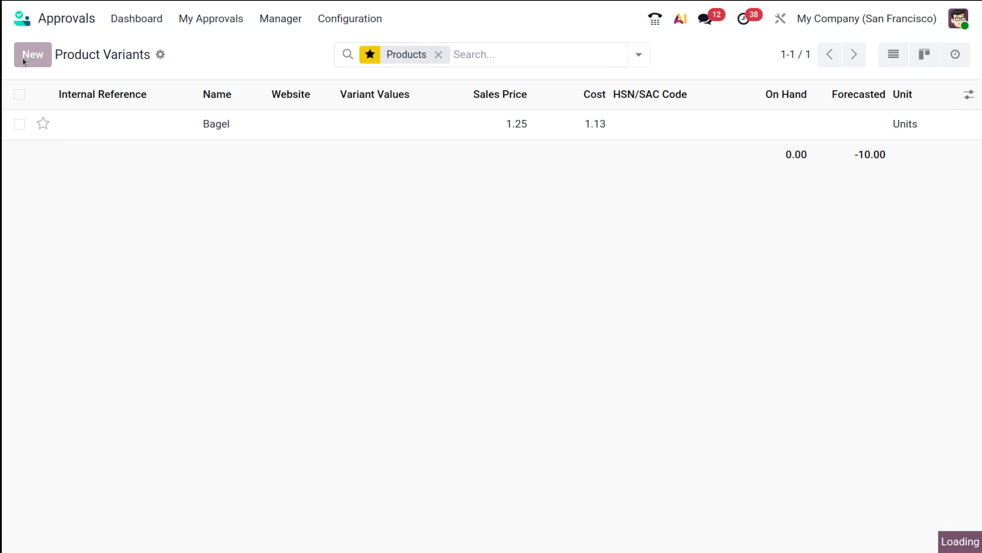
left_click(112, 54)
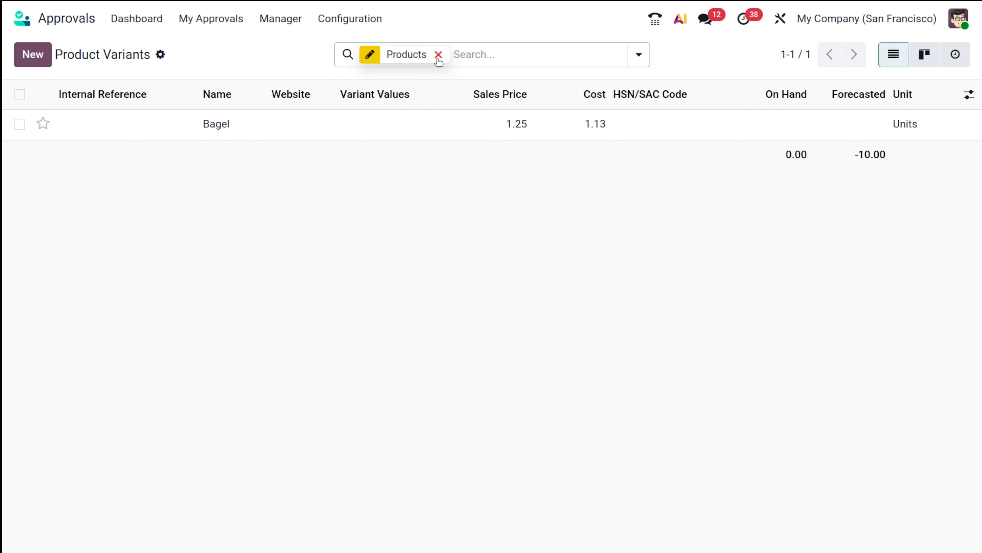
Step: Clear the Products filter so all 410 product variants are listed
left_click(439, 55)
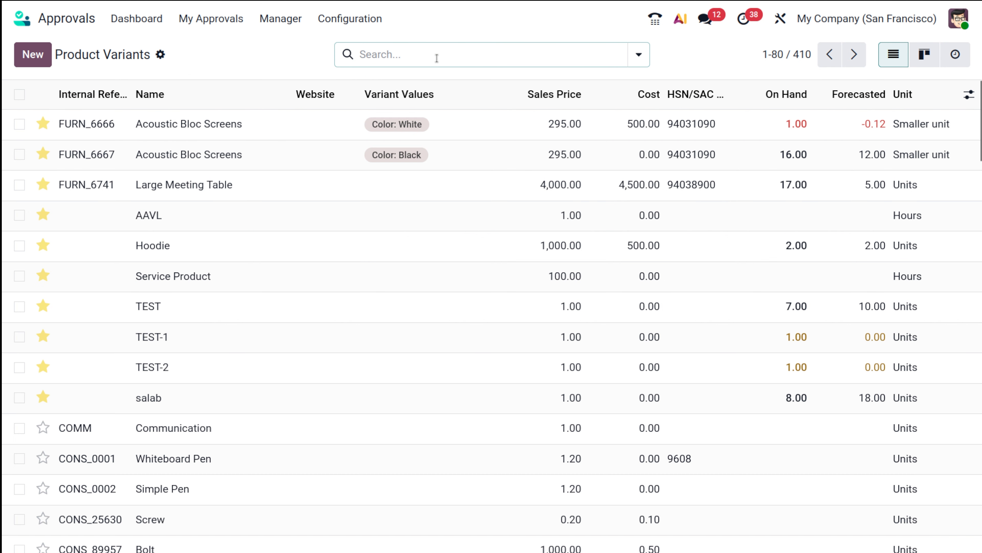
scroll(324, 382, "down", 10)
scroll(348, 329, "up", 10)
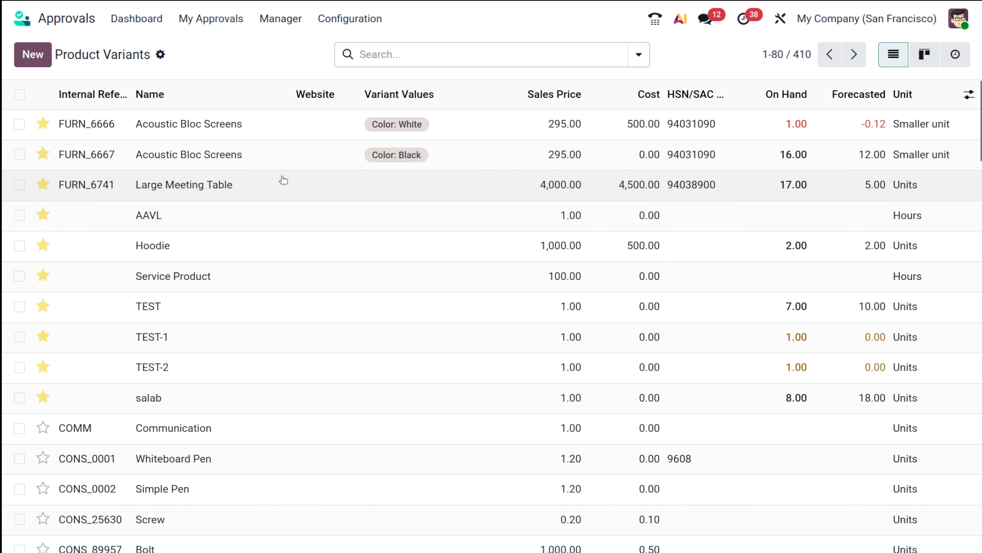
scroll(277, 300, "down", 20)
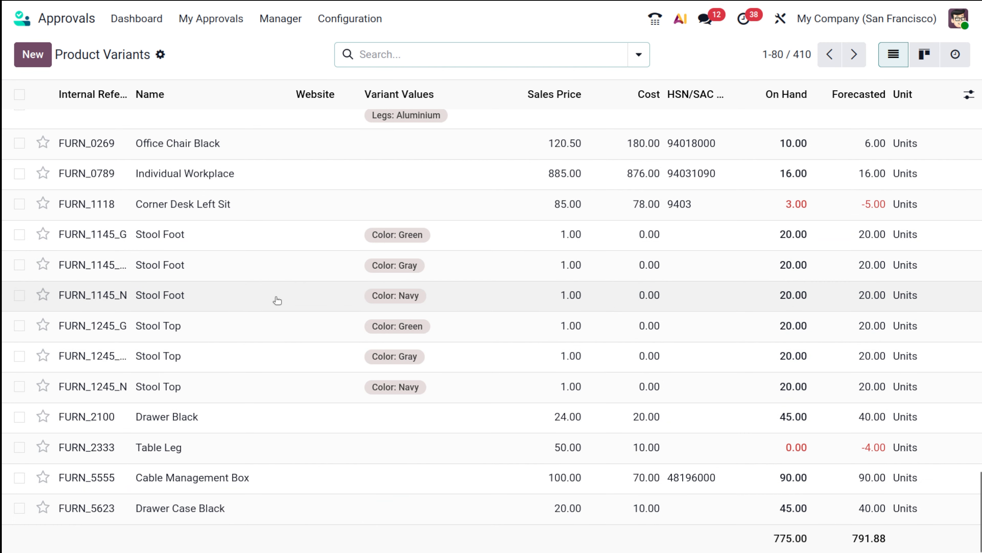